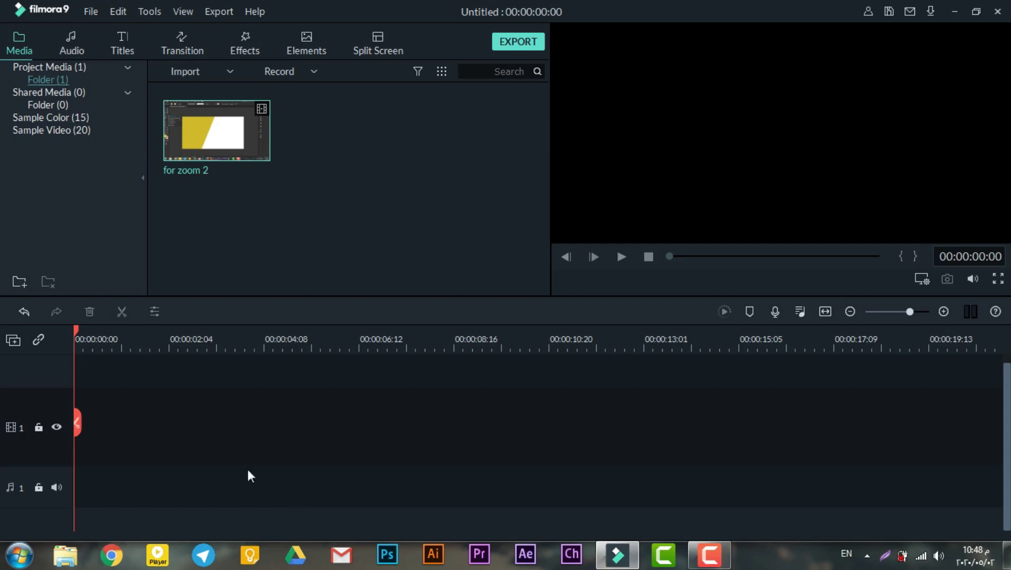
Place the 'for zoom 2' clip from the Media bin onto video track 1.
{"action": "left_click_drag", "start_coordinate": [235, 130], "coordinate": [51, 436]}
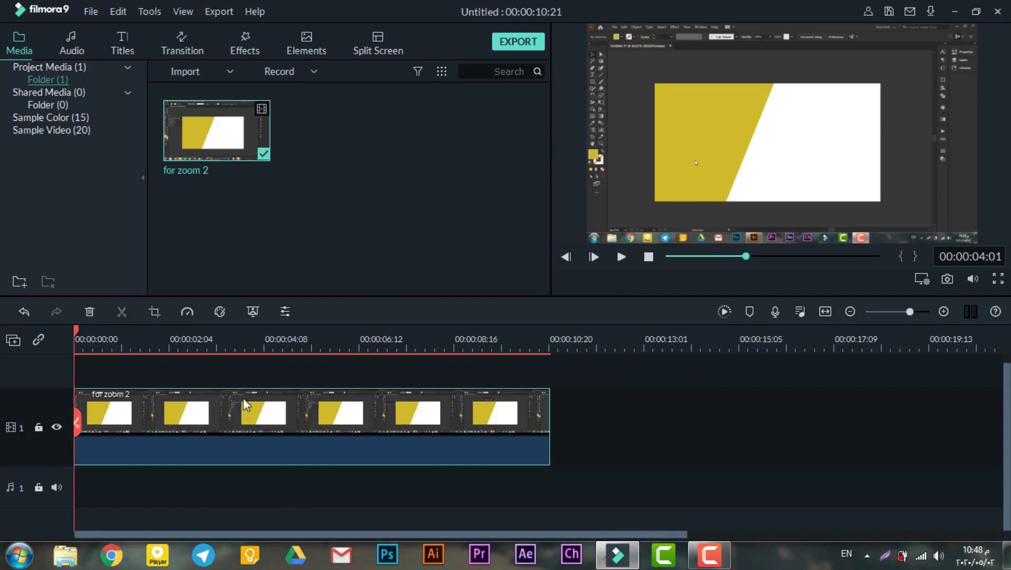
Open the clip's Pan & Zoom settings and select its 818x461 start frame.
{"action": "left_click", "coordinate": [155, 312]}
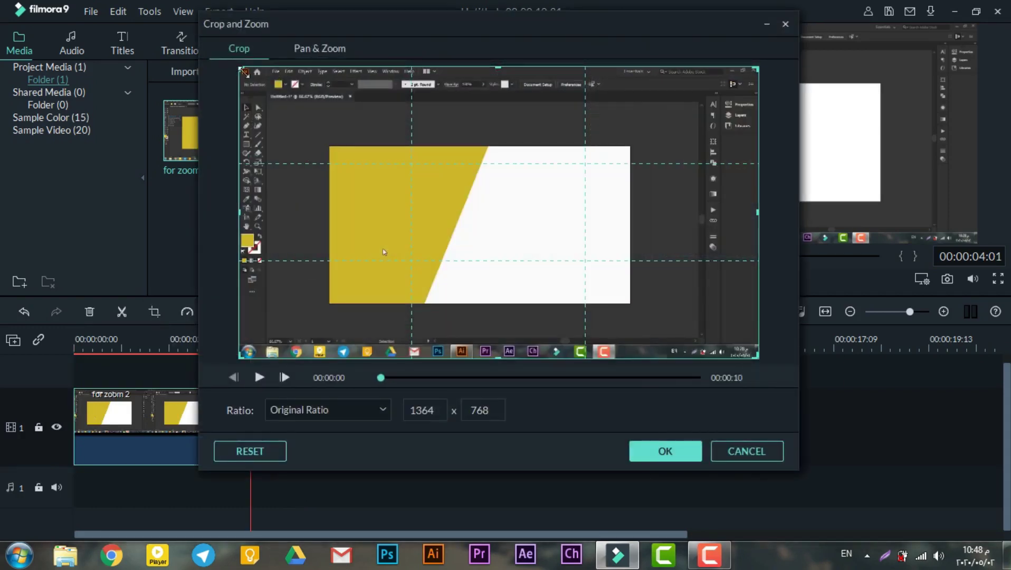
{"action": "left_click", "coordinate": [329, 53]}
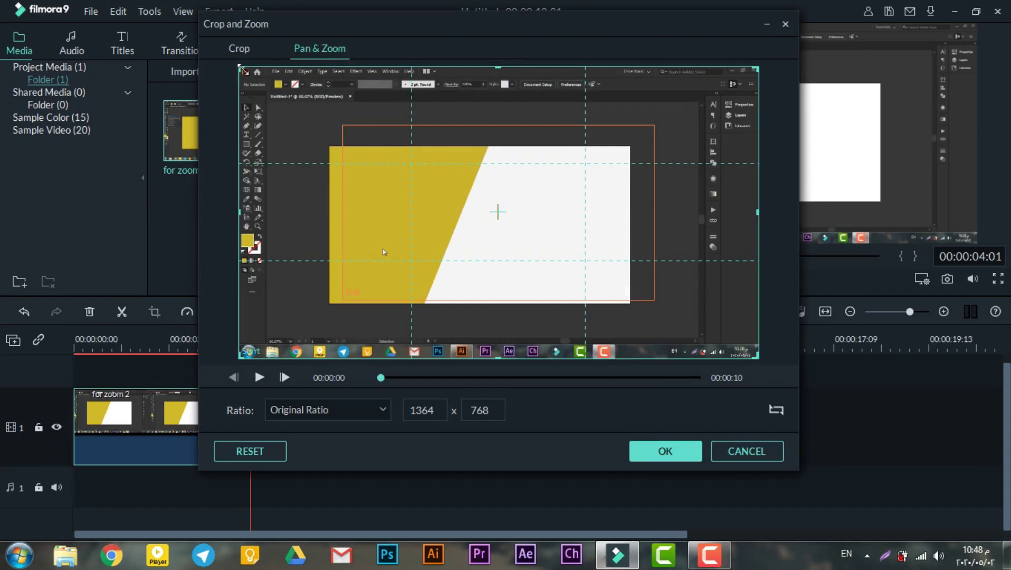
{"action": "mouse_move", "coordinate": [240, 67]}
{"action": "left_mouse_down"}
{"action": "mouse_move", "coordinate": [277, 89]}
{"action": "mouse_move", "coordinate": [240, 68]}
{"action": "left_mouse_up"}
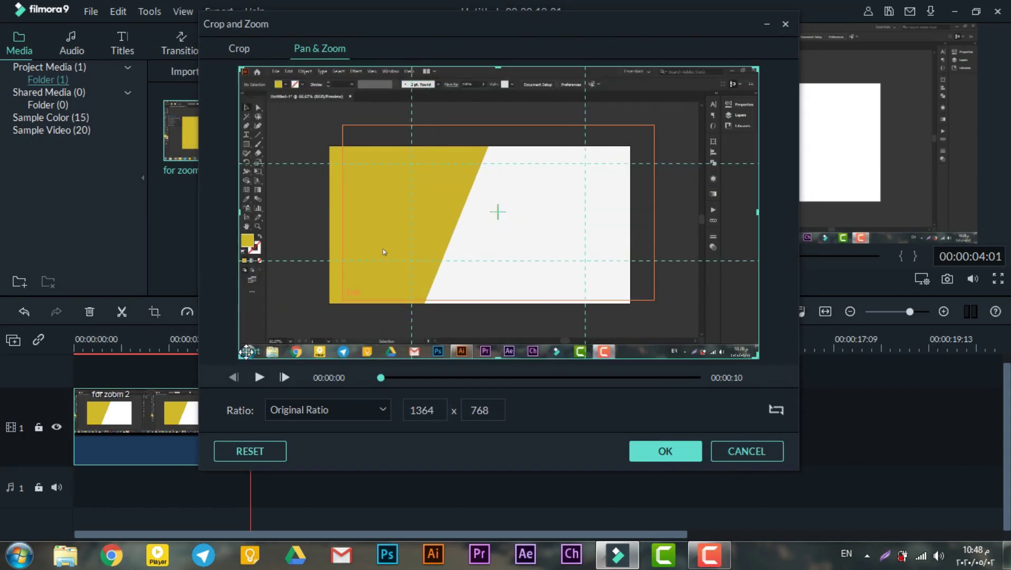
{"action": "left_click", "coordinate": [373, 210]}
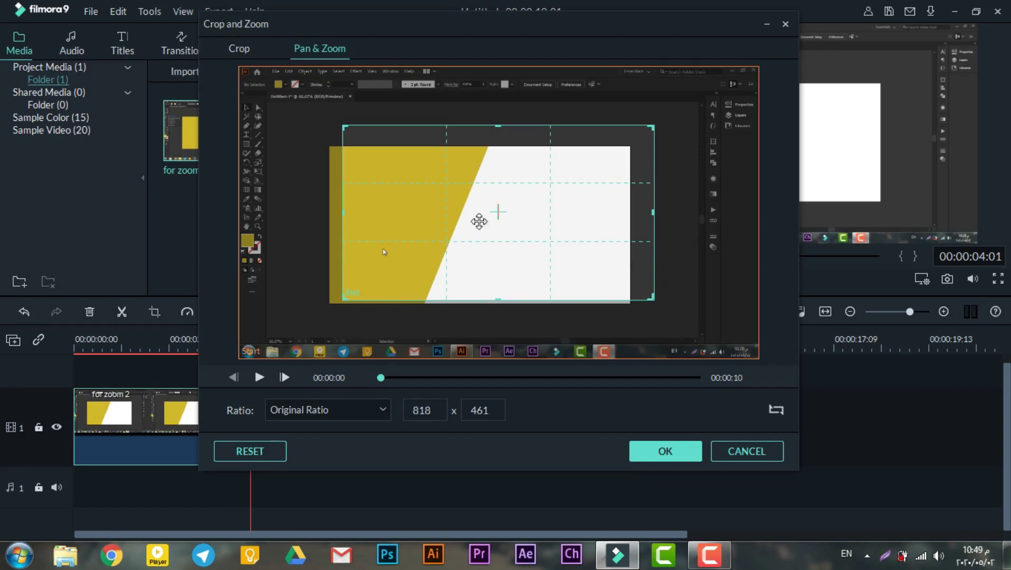
Cancel the zoom settings, preview the clip and split it at 00:00:04:10.
{"action": "left_click", "coordinate": [746, 451]}
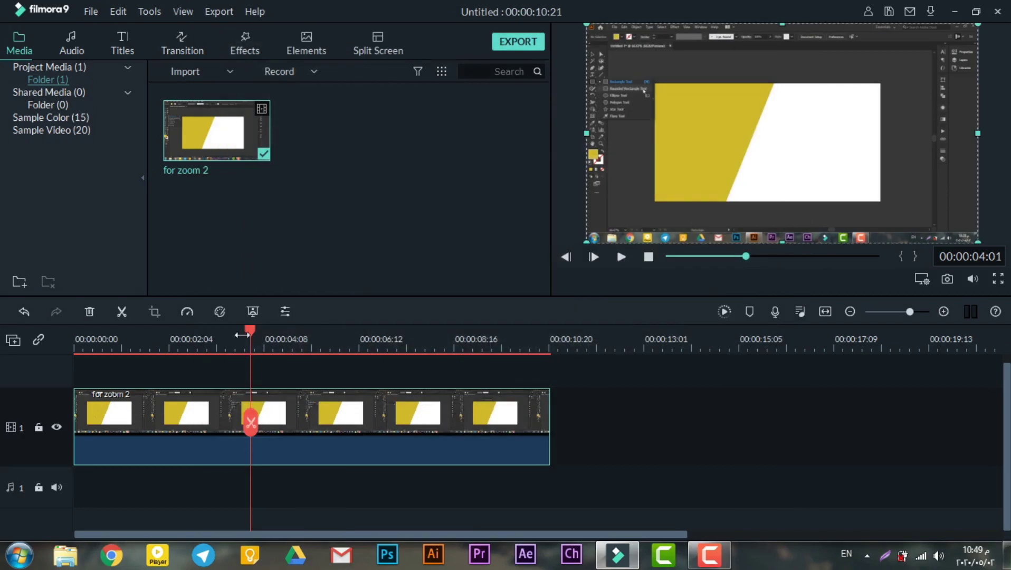
{"action": "left_click", "coordinate": [621, 257]}
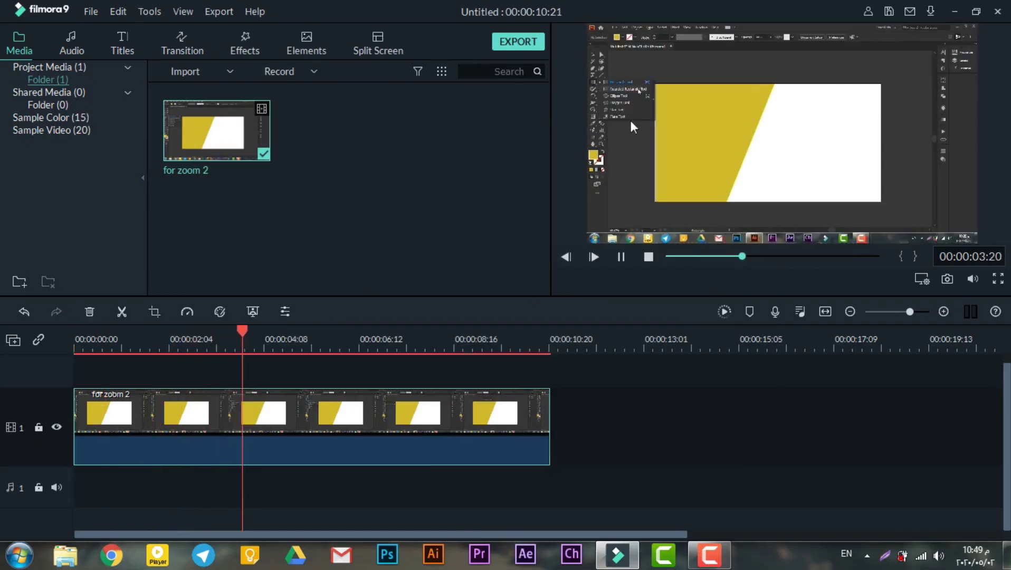
{"action": "key", "text": "space"}
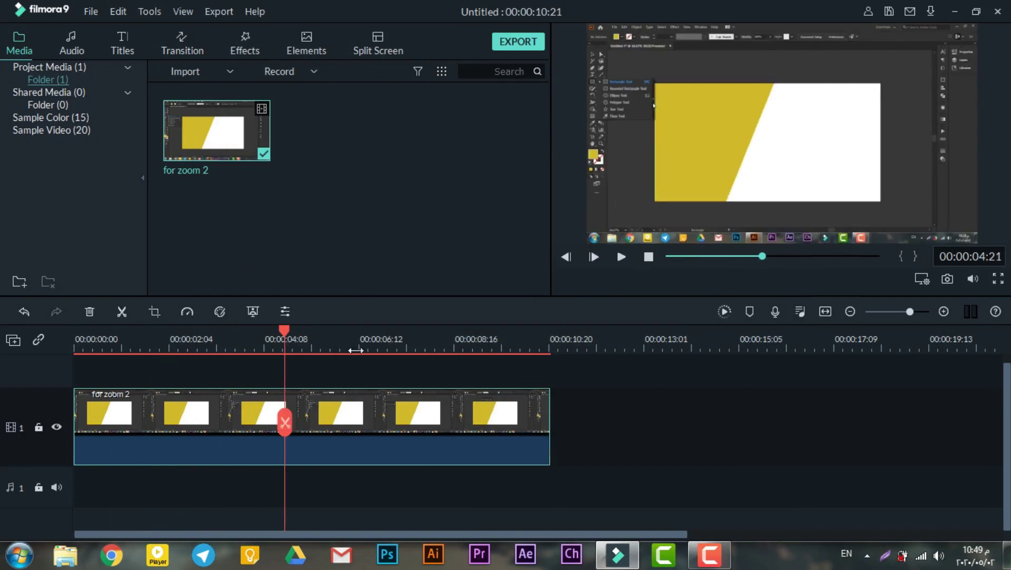
{"action": "left_click", "coordinate": [267, 338]}
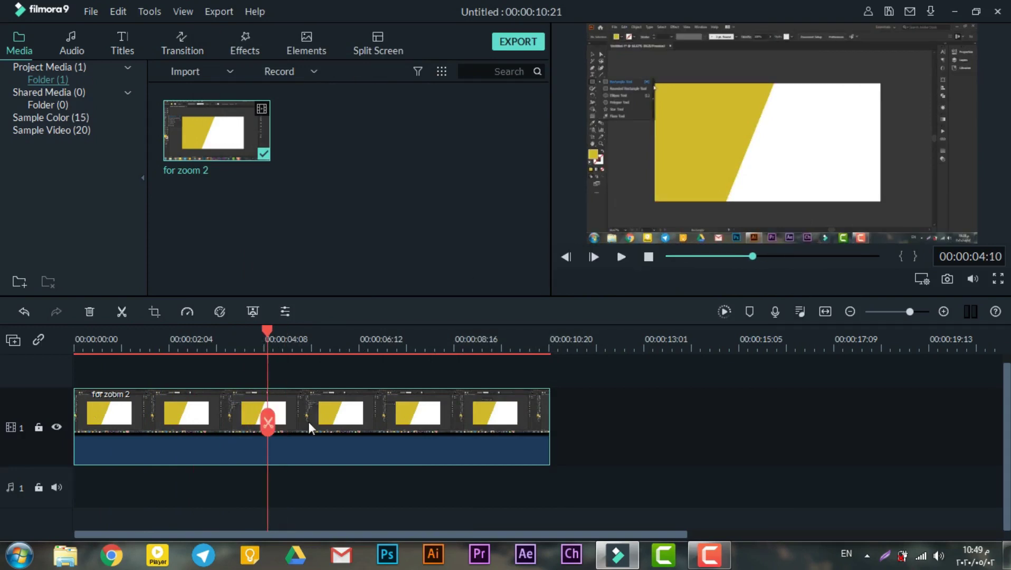
{"action": "left_click", "coordinate": [269, 422]}
Split the second piece at 00:00:06:04 and select the middle piece.
{"action": "key", "text": "space"}
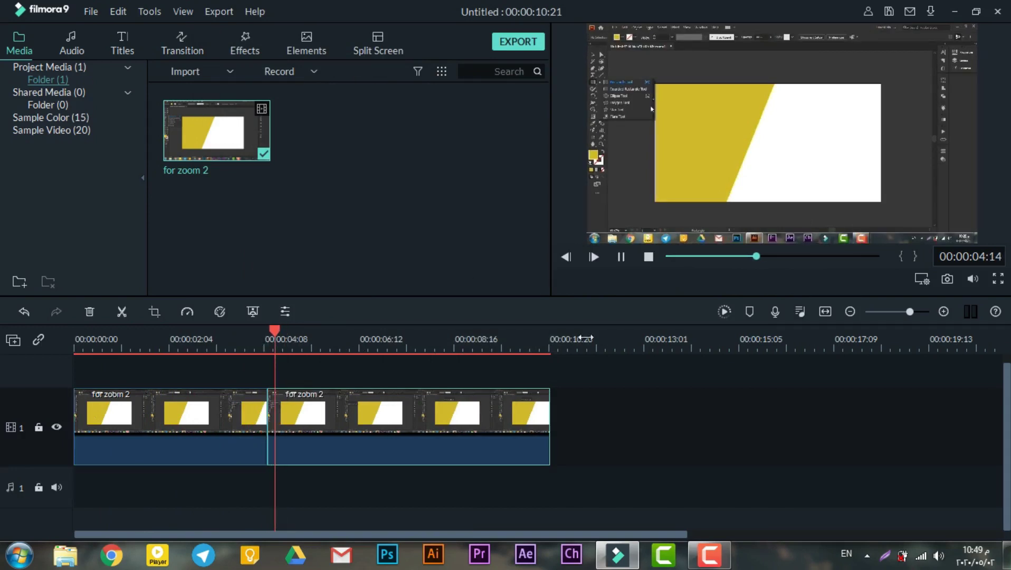
{"action": "key", "text": "space"}
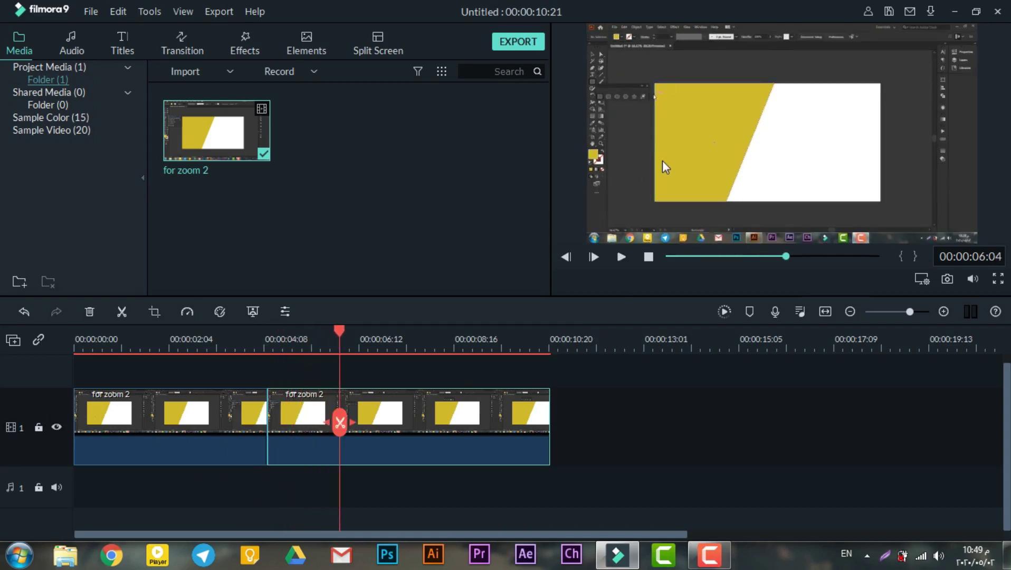
{"action": "left_click", "coordinate": [340, 422]}
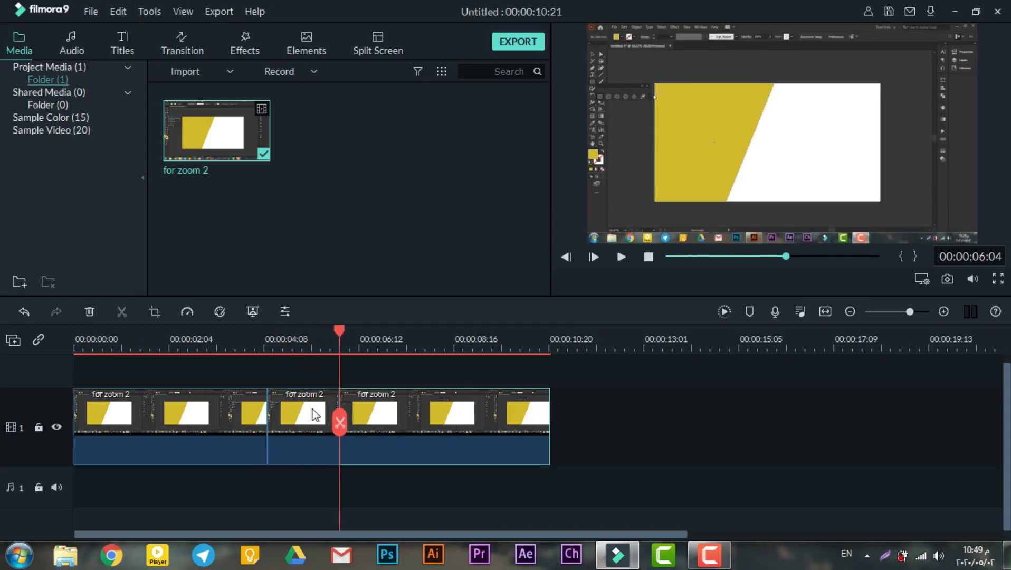
{"action": "left_click", "coordinate": [314, 415]}
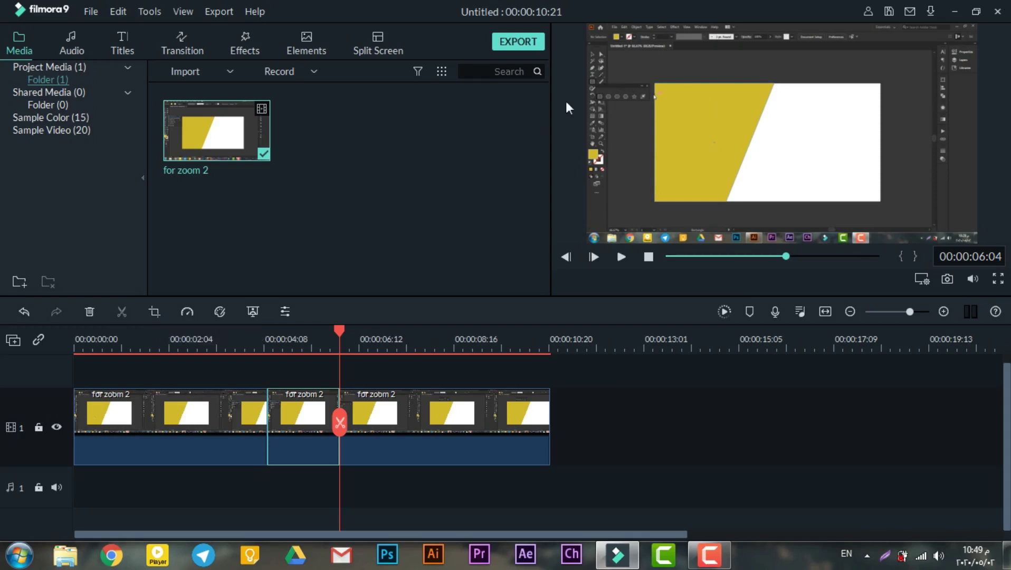
Give the middle piece a pan and zoom starting from a 398x224 close-up, then preview it.
{"action": "left_click", "coordinate": [153, 311]}
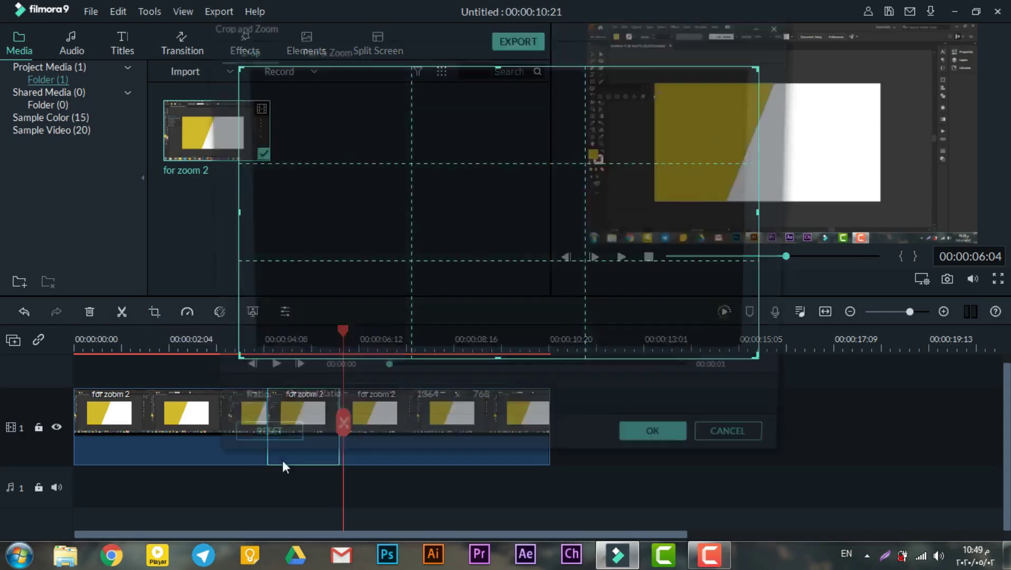
{"action": "left_click", "coordinate": [316, 48]}
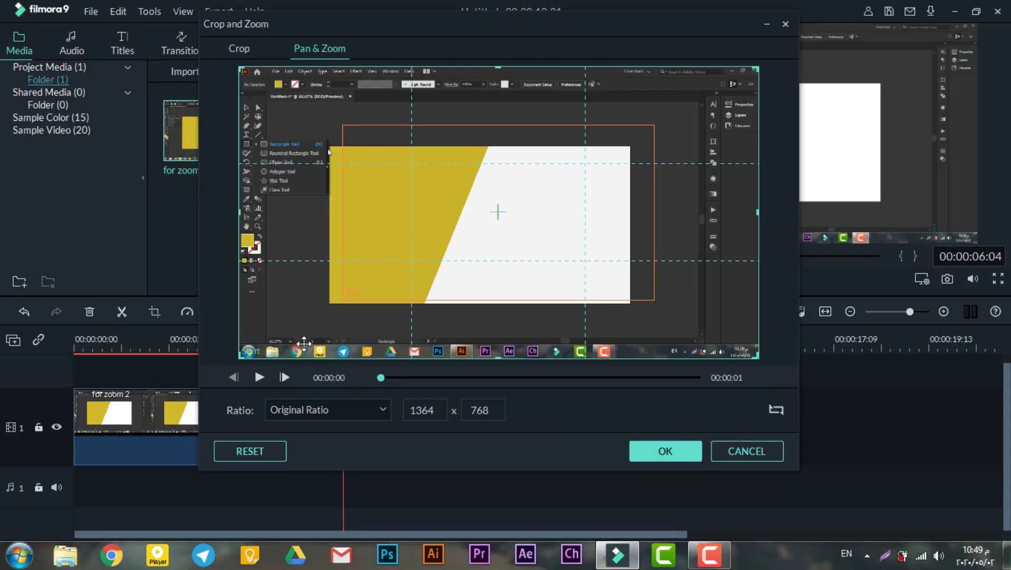
{"action": "left_click", "coordinate": [346, 287]}
{"action": "left_click_drag", "start_coordinate": [650, 128], "coordinate": [339, 176]}
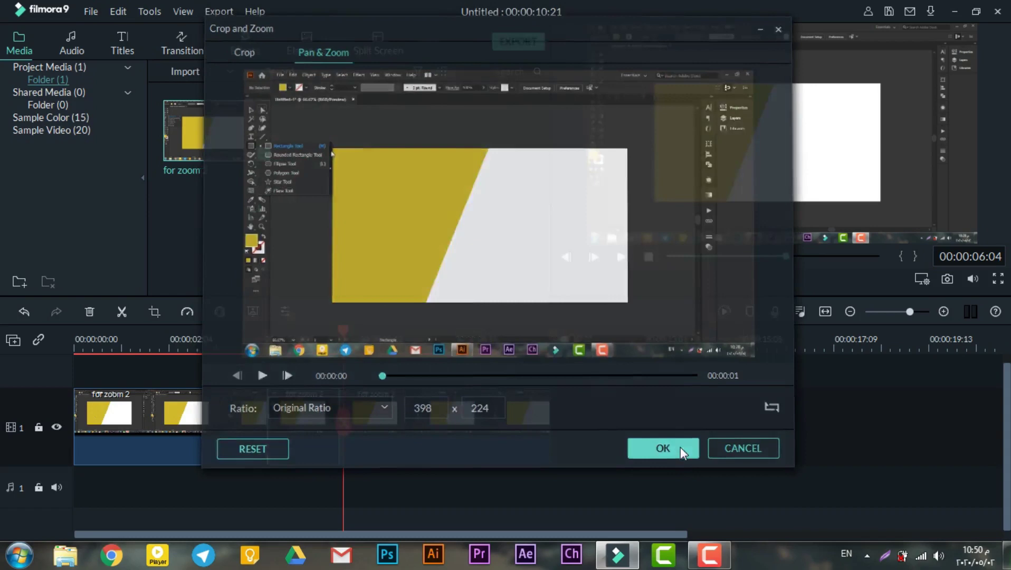
{"action": "left_click", "coordinate": [680, 452]}
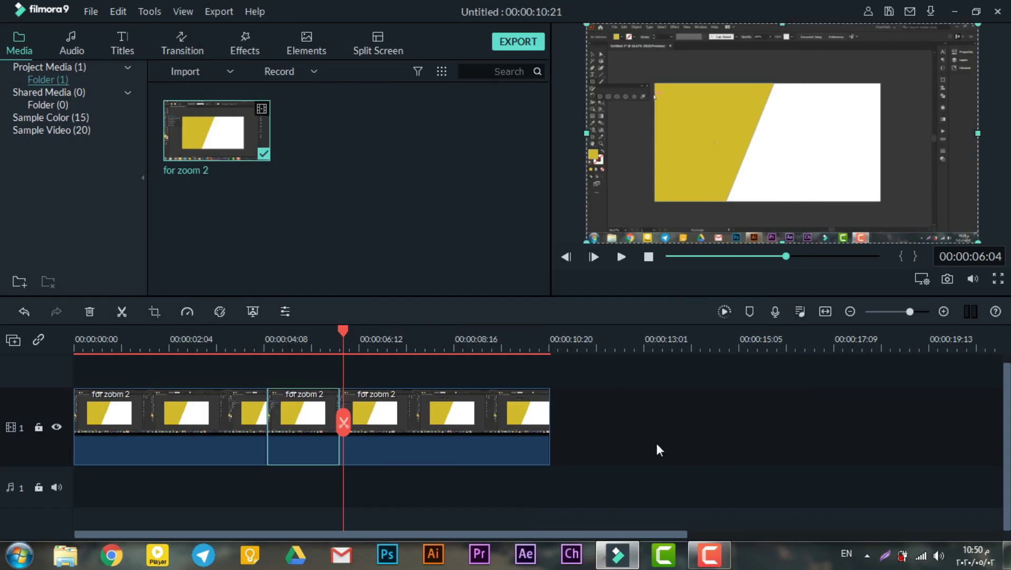
{"action": "left_click", "coordinate": [200, 349]}
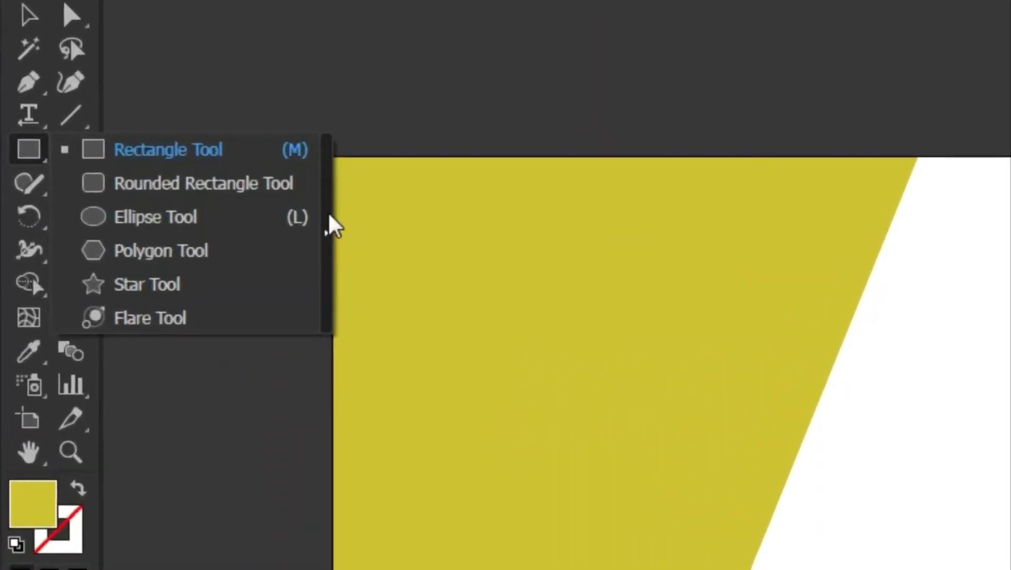
{"action": "left_click", "coordinate": [175, 194]}
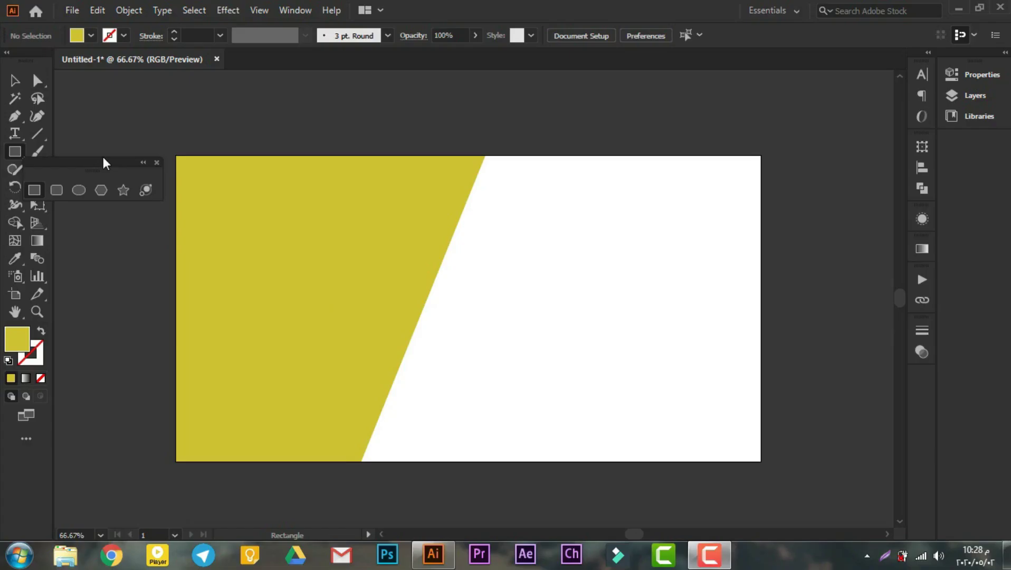
{"action": "left_click", "coordinate": [15, 152]}
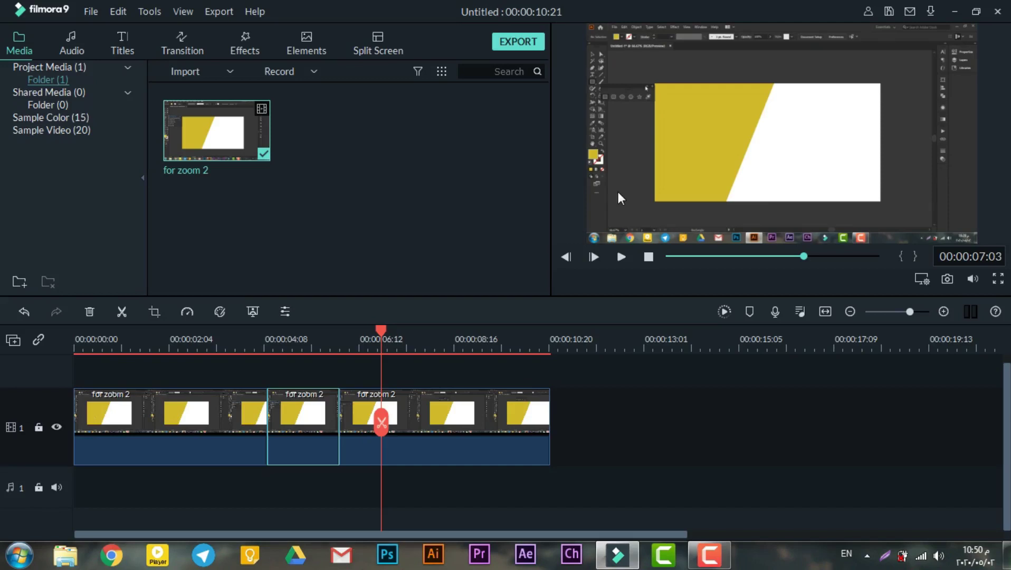
Split at 00:00:06:11 and open crop settings for the short sliver piece.
{"action": "left_click_drag", "start_coordinate": [383, 329], "coordinate": [357, 338]}
{"action": "left_click", "coordinate": [354, 441]}
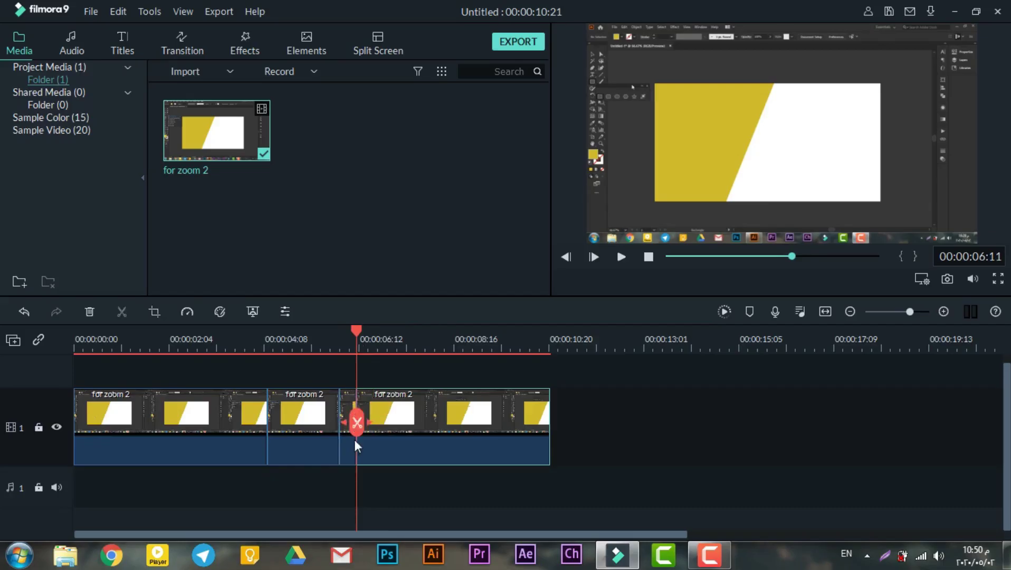
{"action": "left_click", "coordinate": [348, 396]}
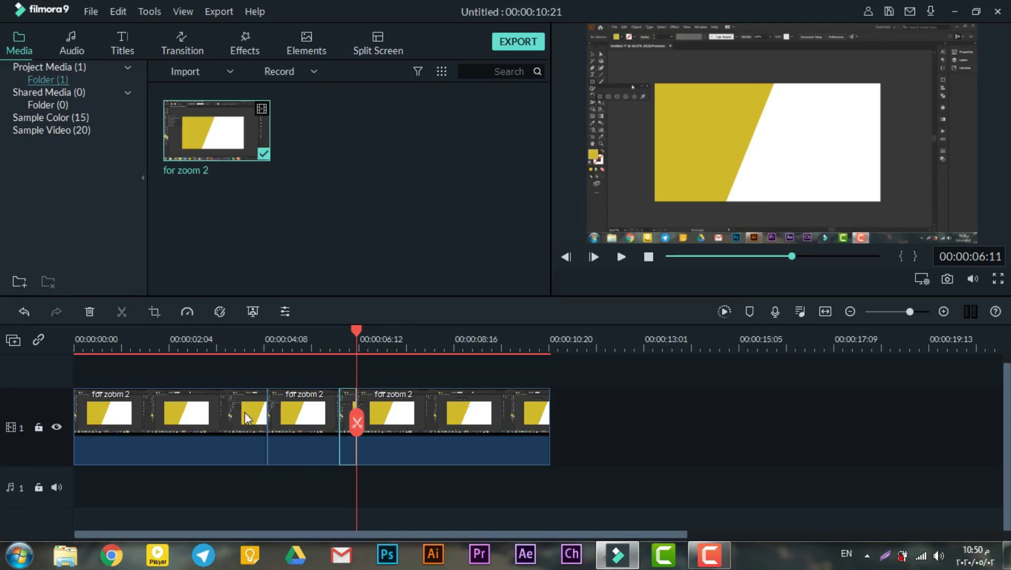
{"action": "left_click", "coordinate": [153, 312]}
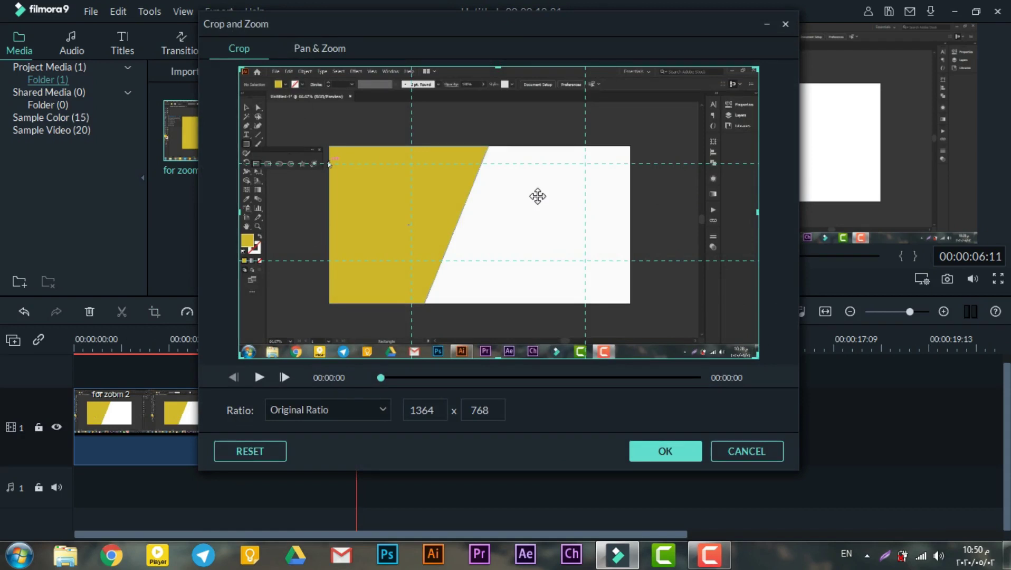
Crop the short piece to a 371x209 area lower in the frame and play to 00:00:07:01.
{"action": "left_click_drag", "start_coordinate": [756, 357], "coordinate": [439, 180]}
{"action": "left_click_drag", "start_coordinate": [386, 115], "coordinate": [358, 181]}
{"action": "left_click_drag", "start_coordinate": [433, 235], "coordinate": [381, 207]}
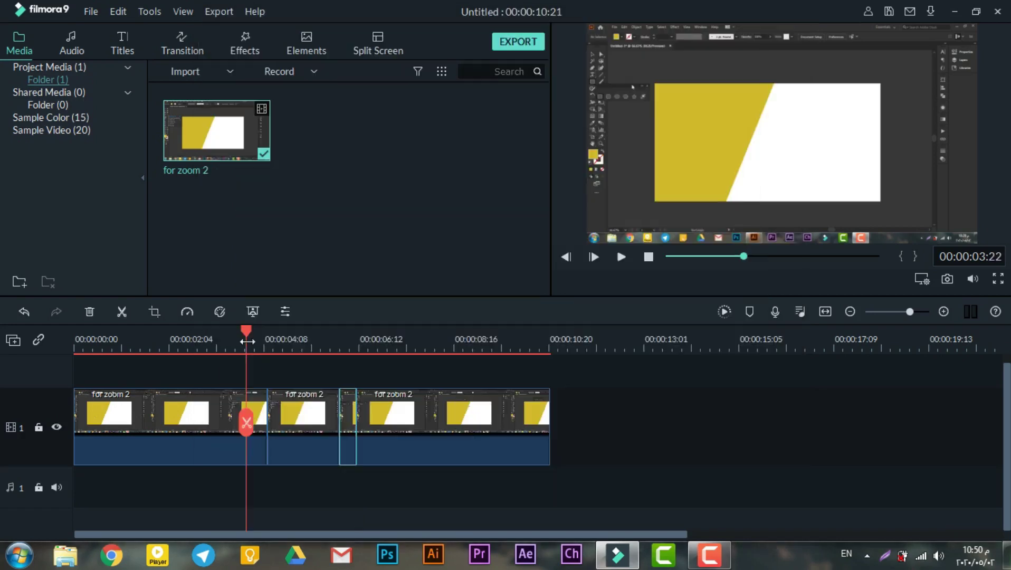
{"action": "key", "text": "space"}
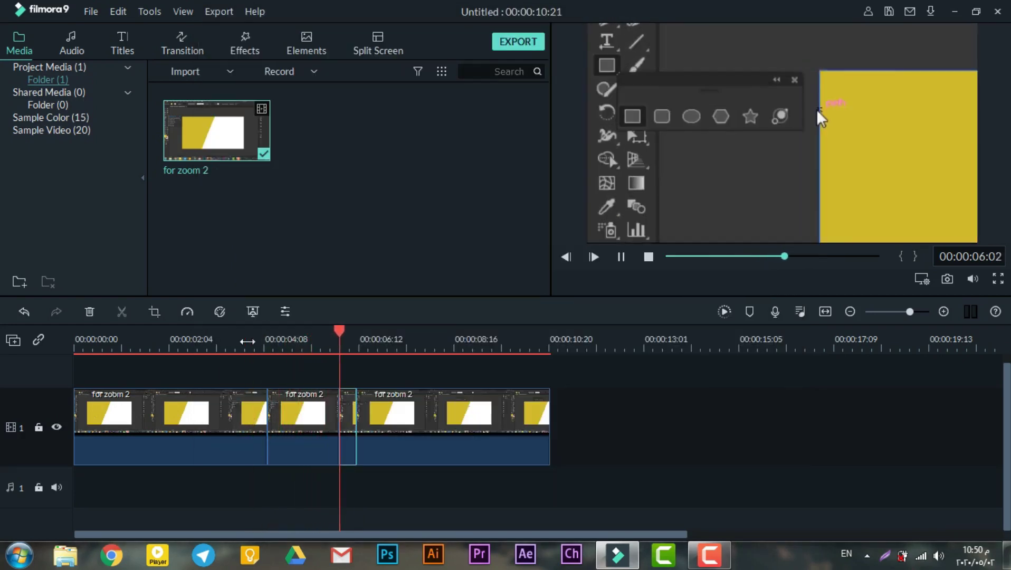
{"action": "key", "text": "space"}
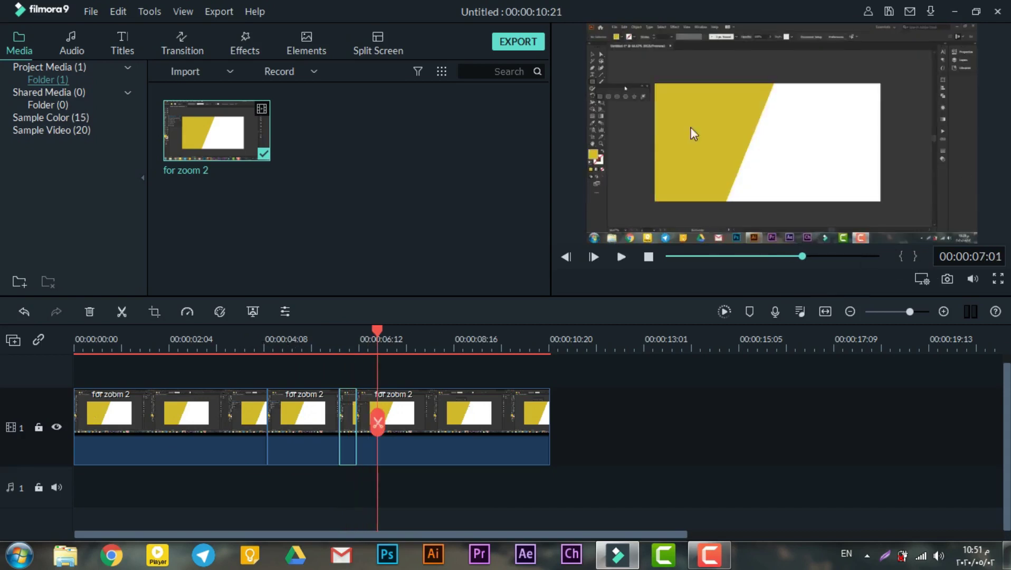
Split the following piece at 00:00:07:06 and open its Pan & Zoom settings.
{"action": "left_click", "coordinate": [416, 424]}
{"action": "key", "text": "space"}
{"action": "left_click", "coordinate": [393, 426]}
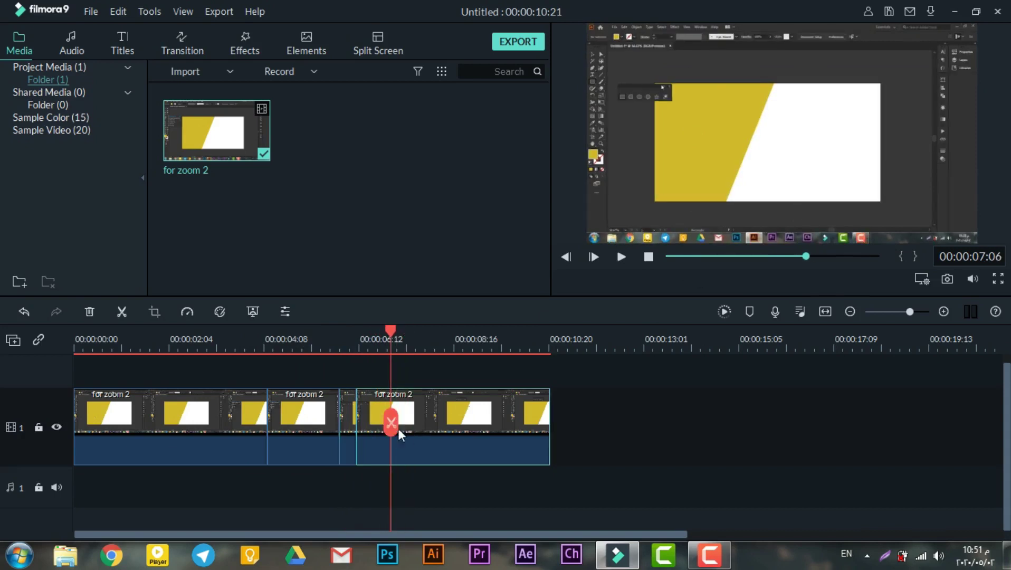
{"action": "left_click", "coordinate": [390, 422]}
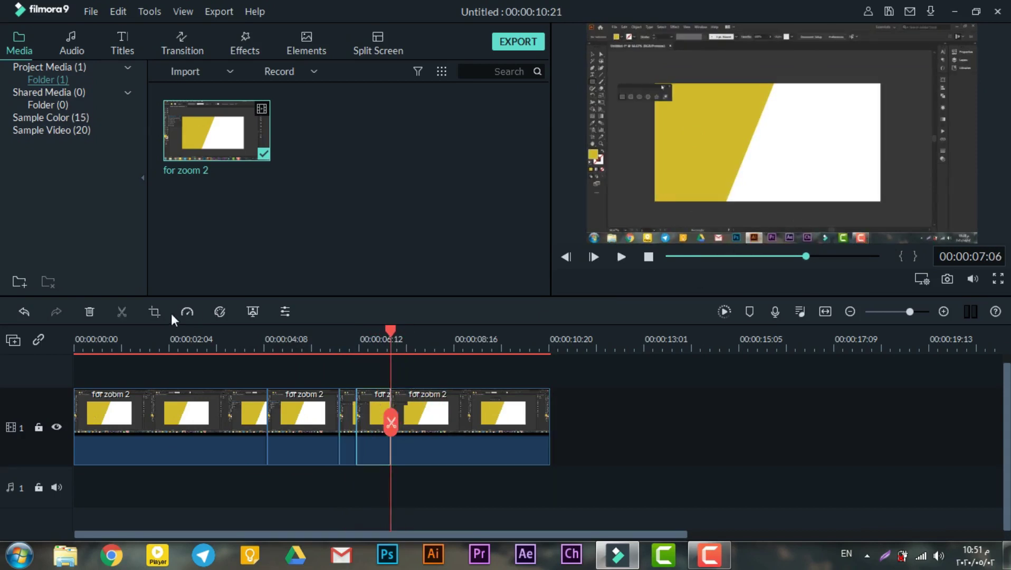
{"action": "left_click", "coordinate": [154, 312]}
{"action": "left_click", "coordinate": [319, 51]}
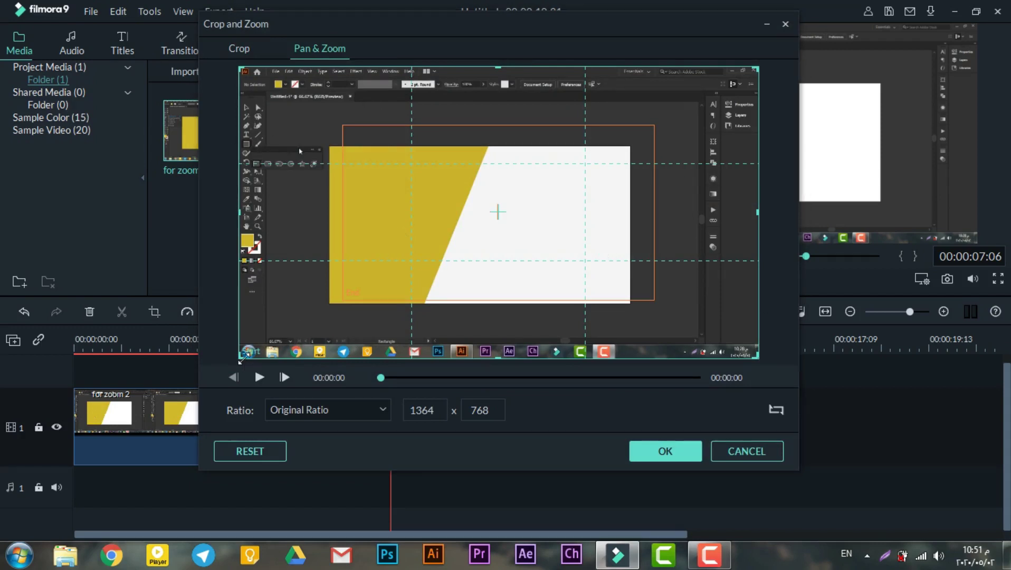
Shrink the new piece's start frame to 769x433, apply it, and preview the result.
{"action": "left_click_drag", "start_coordinate": [241, 358], "coordinate": [263, 220]}
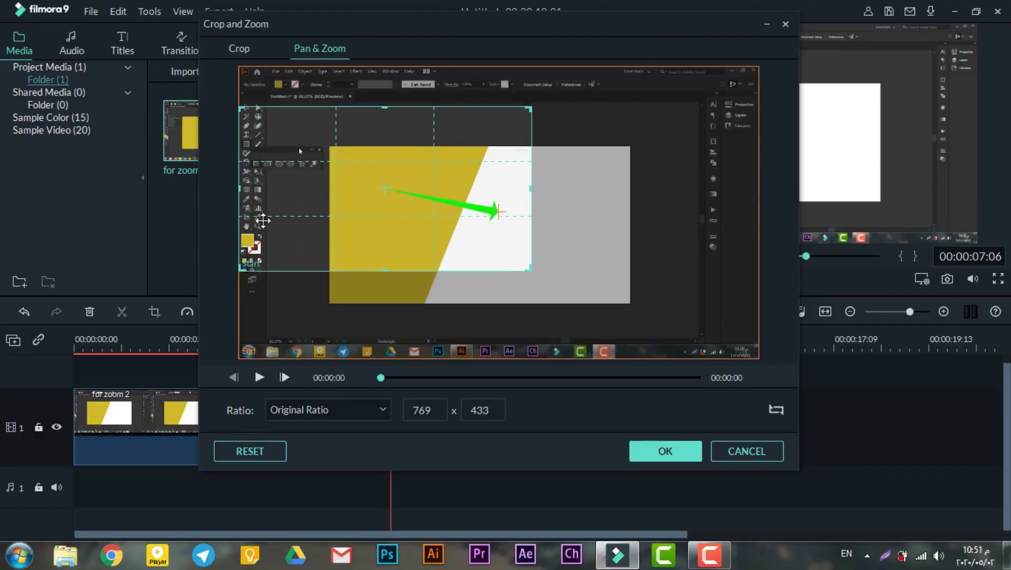
{"action": "key", "text": "Return"}
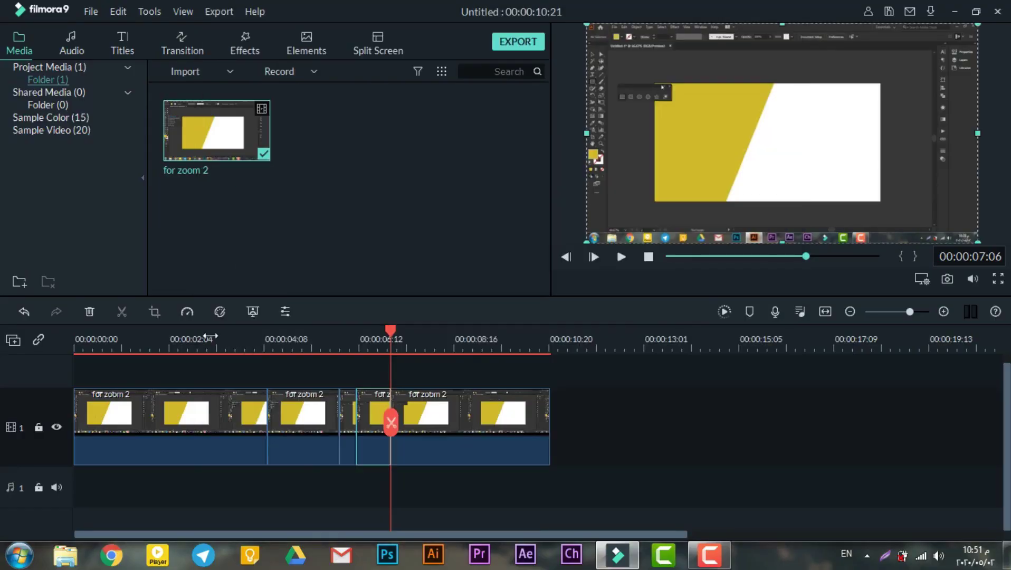
{"action": "left_click", "coordinate": [208, 337]}
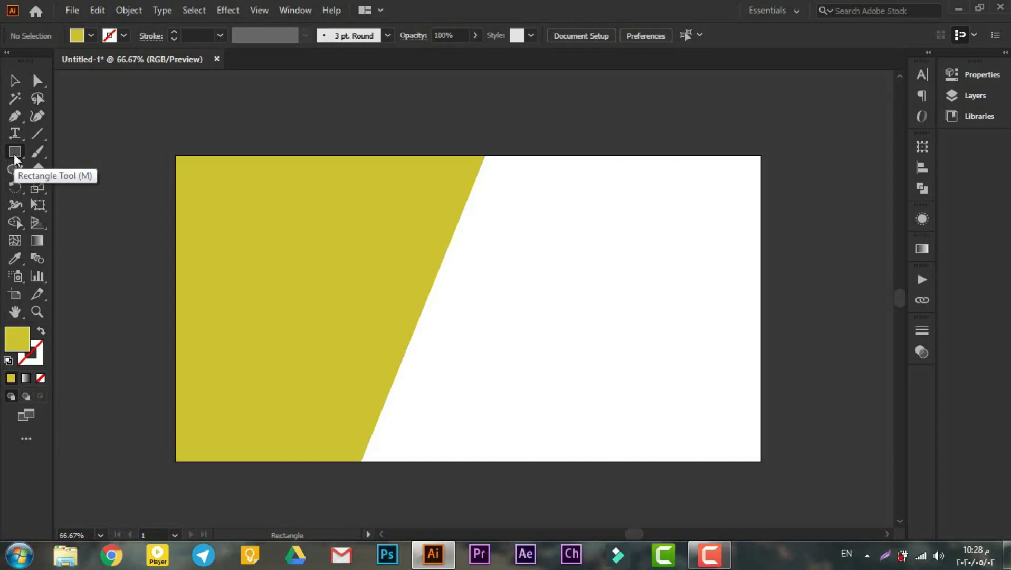
Tear off the shape-tools group into a floating panel and move it aside.
{"action": "left_click", "coordinate": [15, 151]}
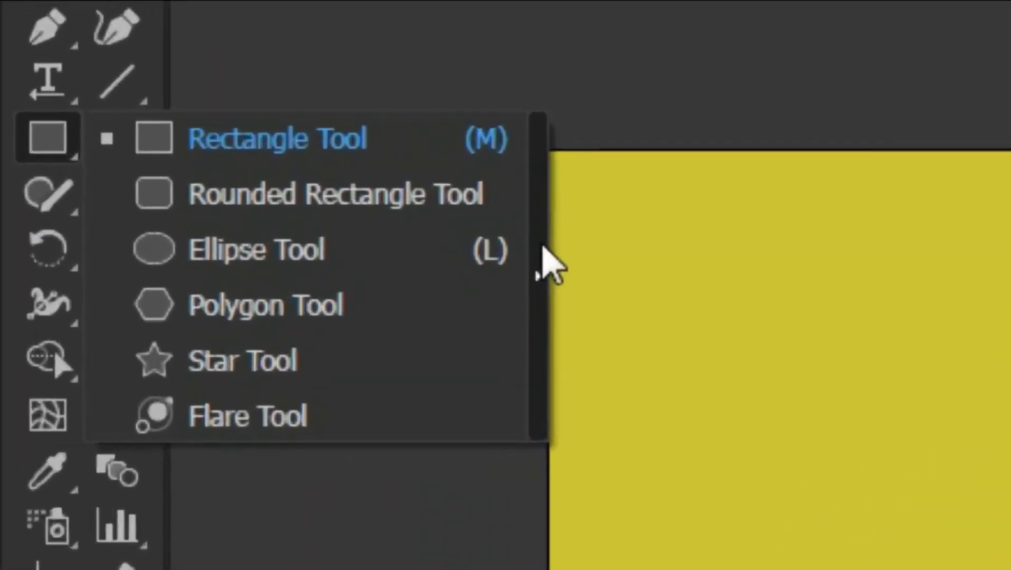
{"action": "left_click", "coordinate": [173, 196]}
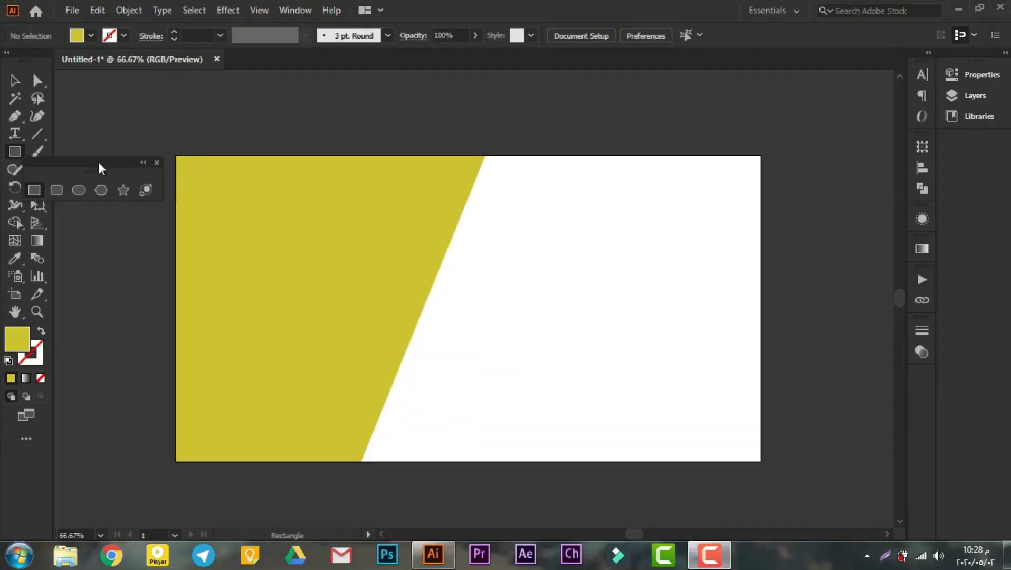
{"action": "left_click_drag", "start_coordinate": [427, 180], "coordinate": [1010, 0]}
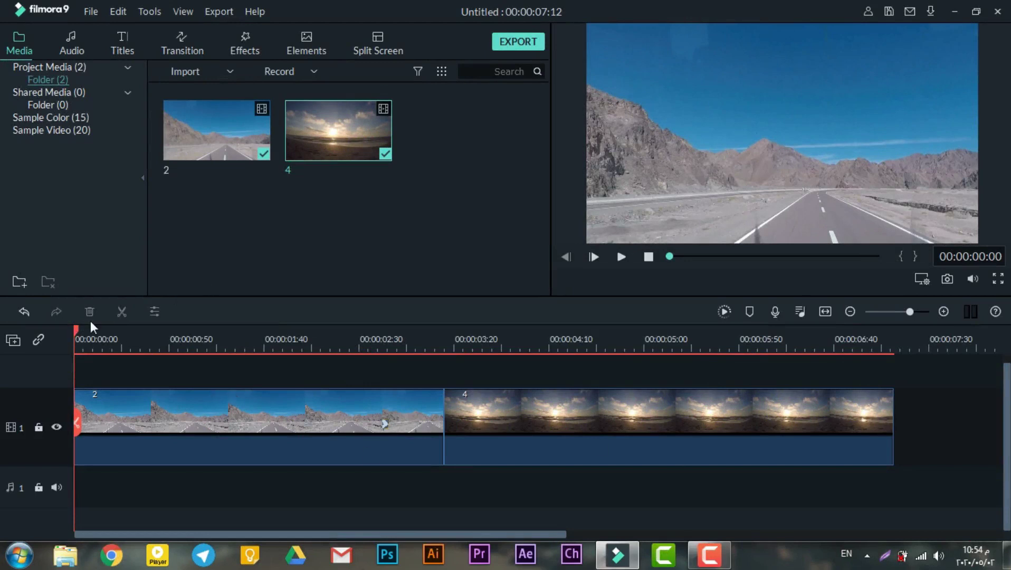
Split road clip 2 at 00:00:02:59.
{"action": "left_click_drag", "start_coordinate": [83, 332], "coordinate": [413, 344]}
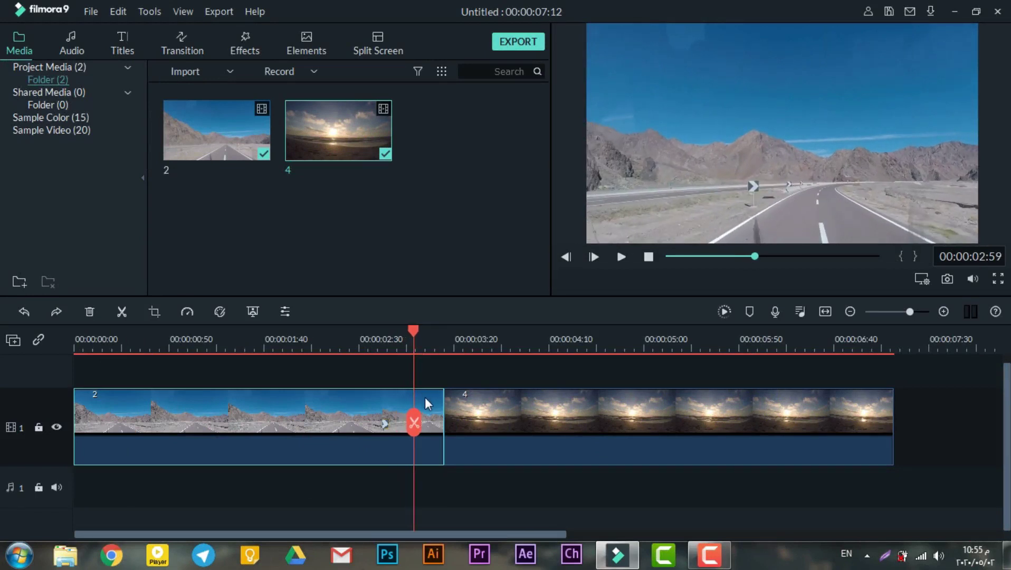
{"action": "left_click", "coordinate": [415, 422]}
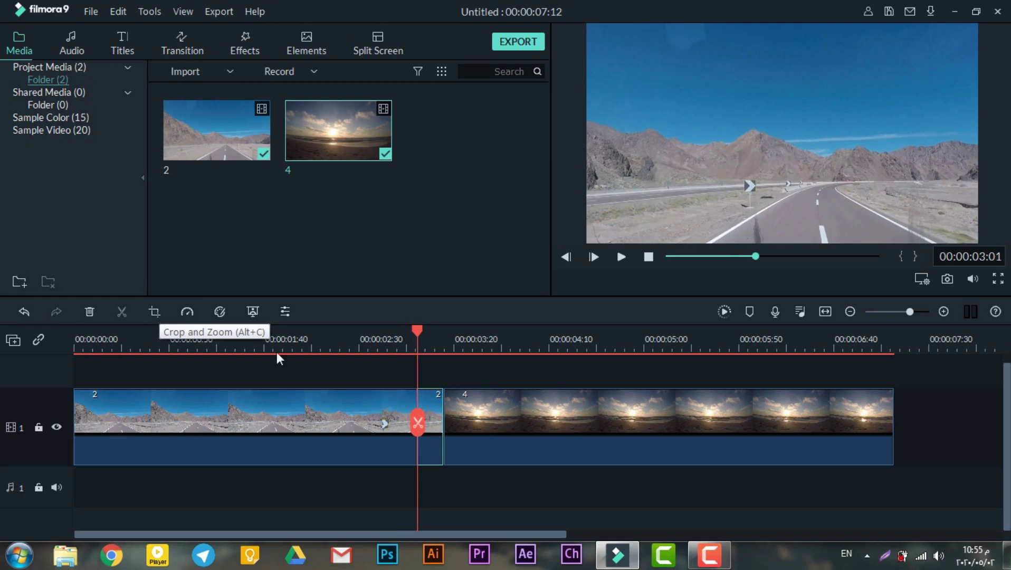
Give the short road piece a pan and zoom ending on a 473x266 frame centred on the mountain.
{"action": "left_click", "coordinate": [153, 311]}
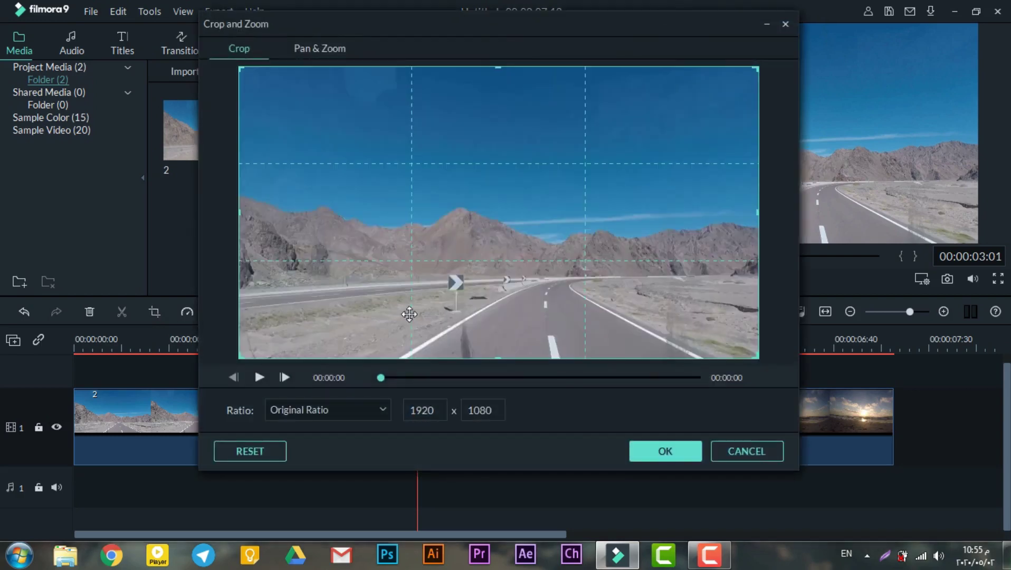
{"action": "left_click", "coordinate": [340, 48]}
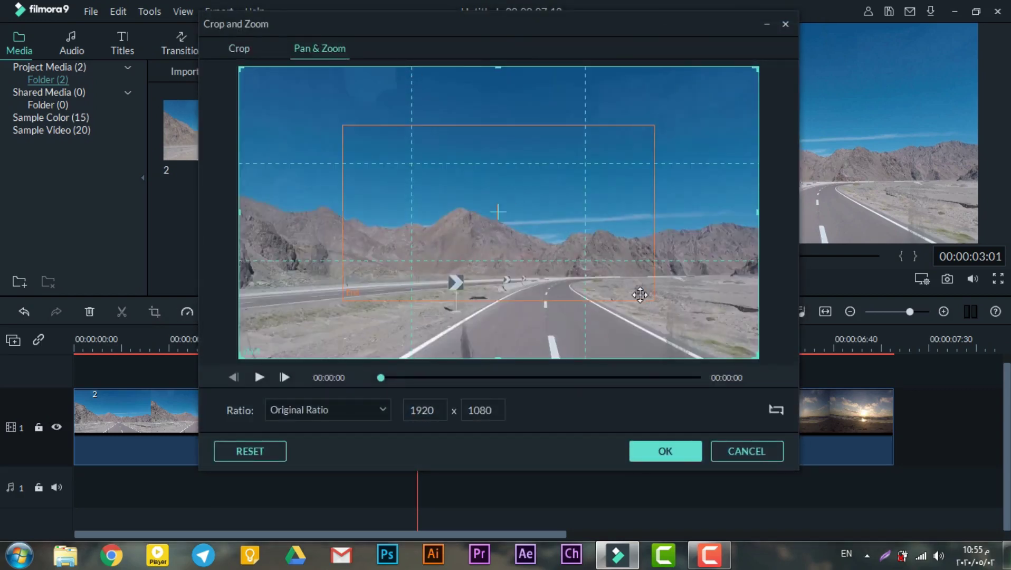
{"action": "left_click", "coordinate": [654, 297]}
{"action": "left_click_drag", "start_coordinate": [657, 298], "coordinate": [478, 204]}
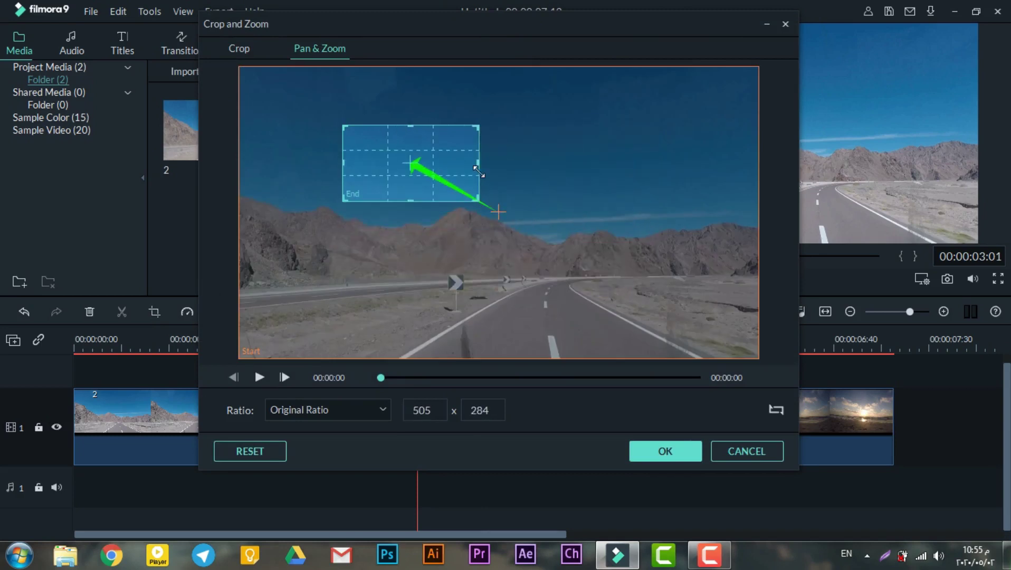
{"action": "left_click_drag", "start_coordinate": [413, 160], "coordinate": [469, 202]}
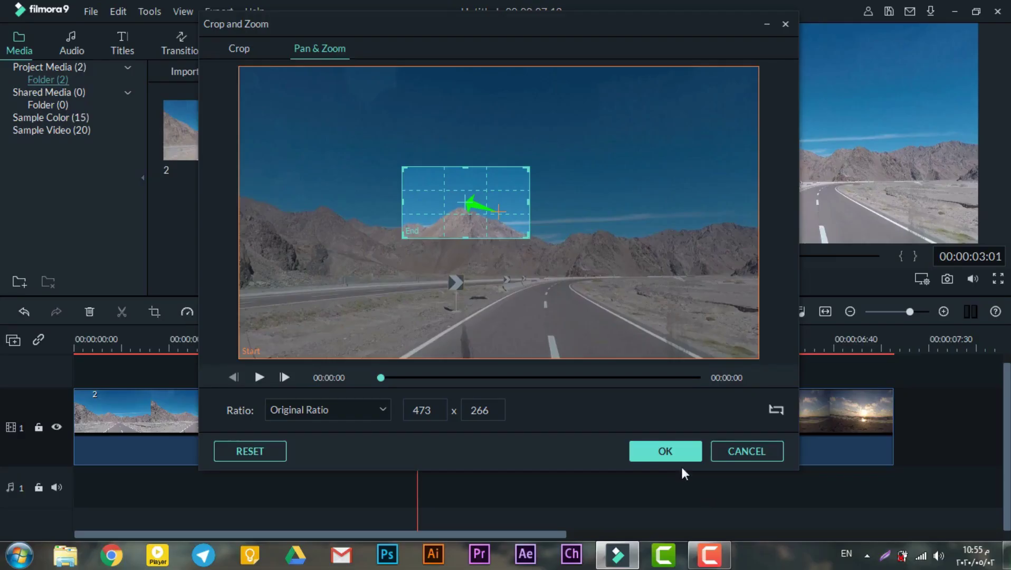
{"action": "left_click", "coordinate": [668, 451]}
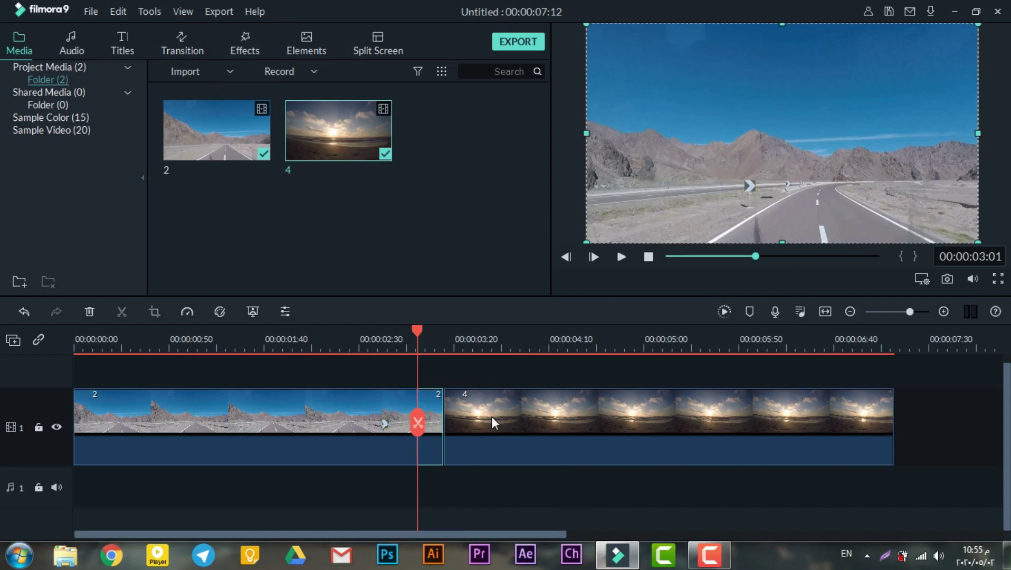
{"action": "left_click", "coordinate": [492, 416]}
Split the beach clip at 00:00:03:26.
{"action": "left_click", "coordinate": [472, 333]}
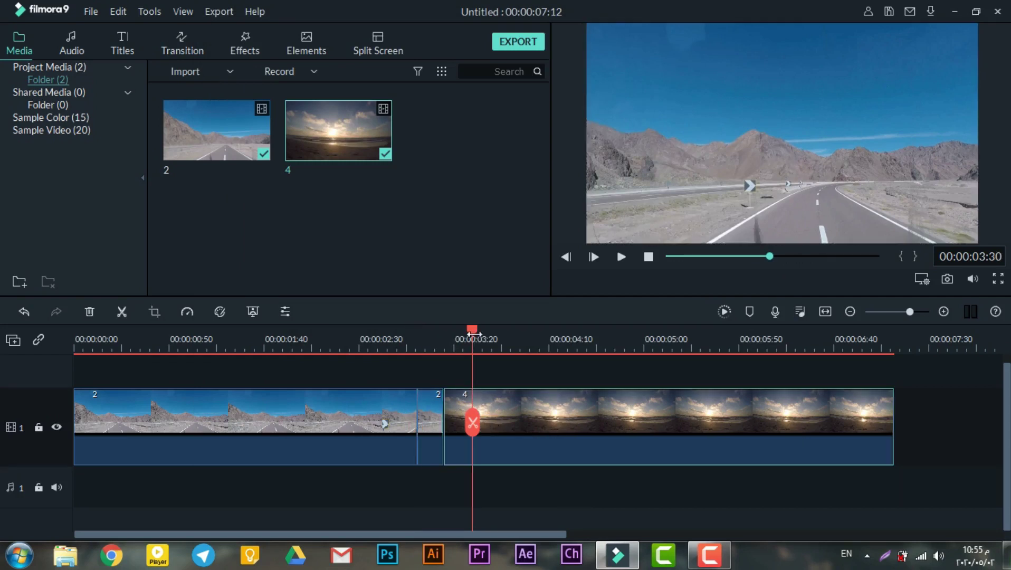
{"action": "left_click_drag", "start_coordinate": [475, 329], "coordinate": [464, 332]}
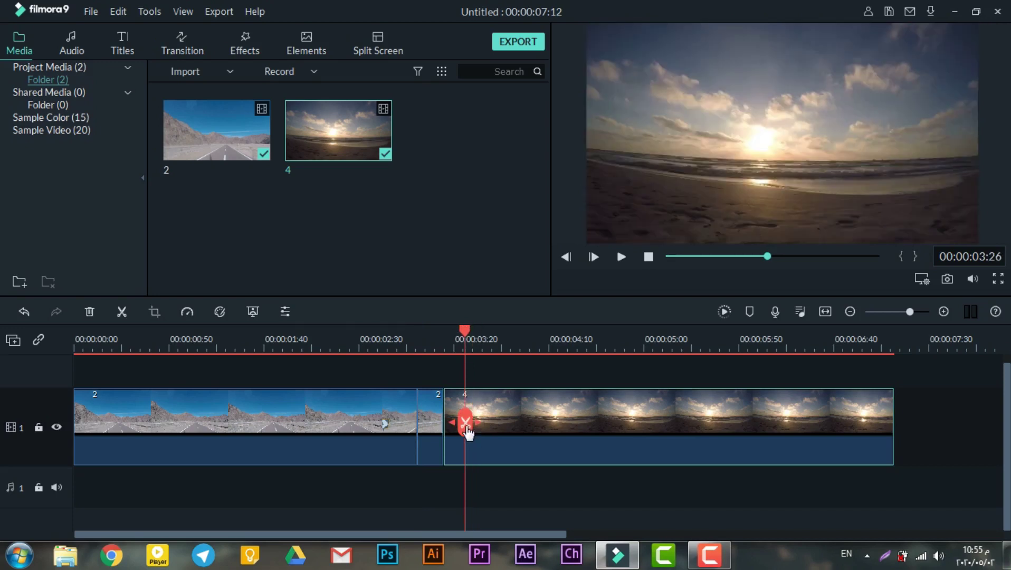
{"action": "left_click", "coordinate": [466, 429]}
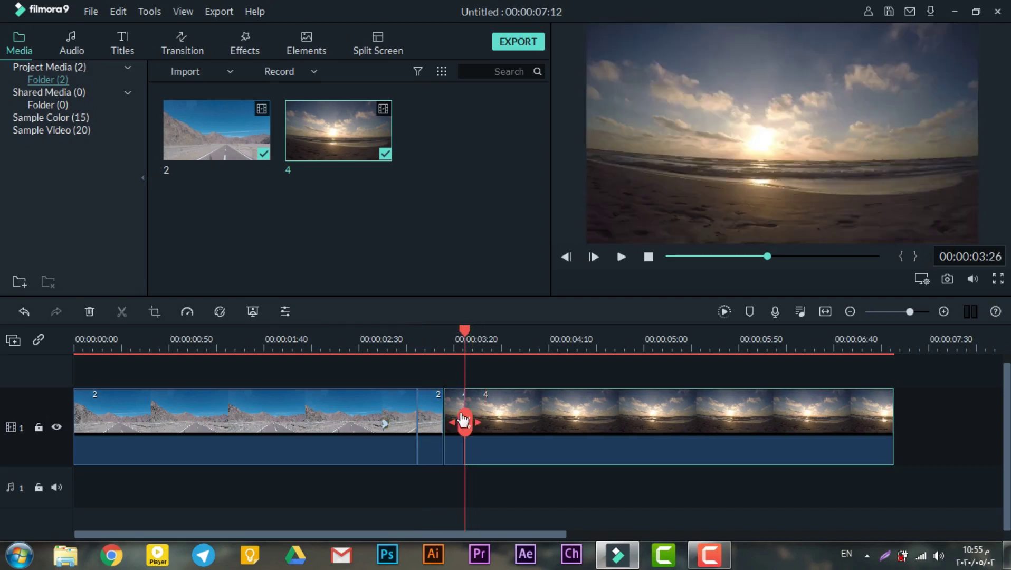
Give the short beach piece a Pan & Zoom ending on a 440 x 247 sun close-up.
{"action": "left_click", "coordinate": [154, 311]}
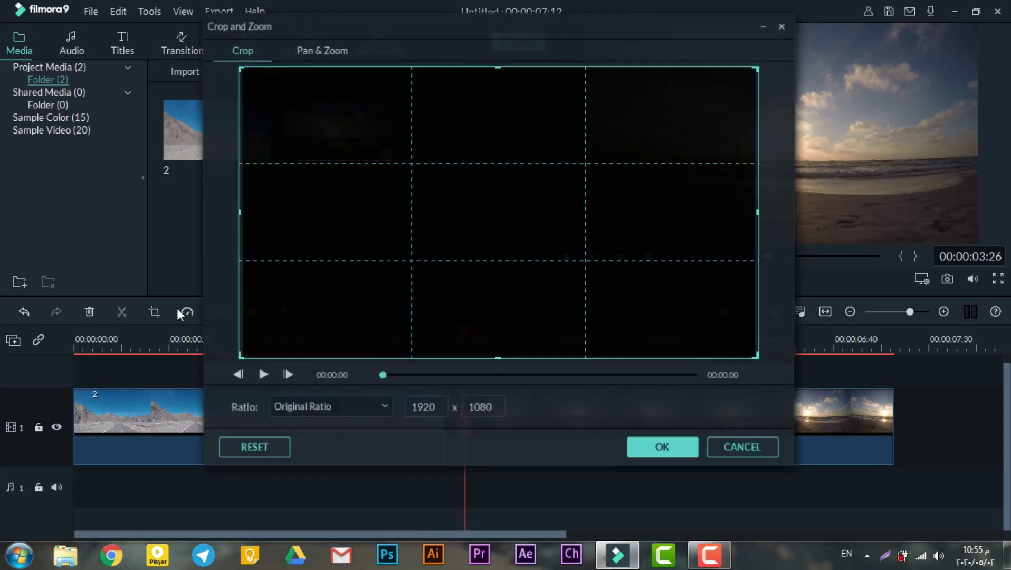
{"action": "left_click", "coordinate": [314, 49]}
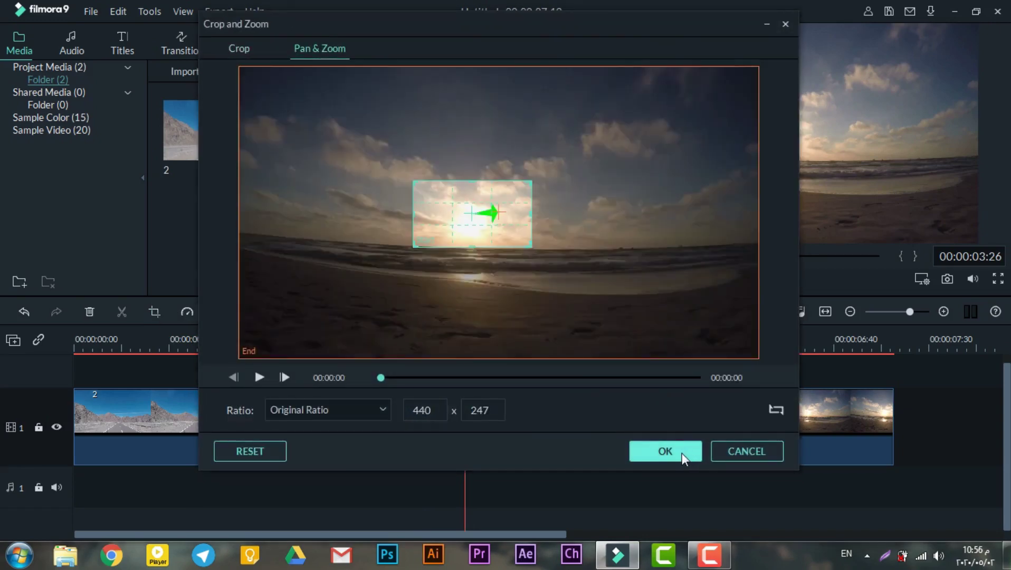
{"action": "left_click", "coordinate": [666, 451]}
Preview the zooms from around 00:00:02:29 to 00:00:02:45.
{"action": "left_click", "coordinate": [357, 343]}
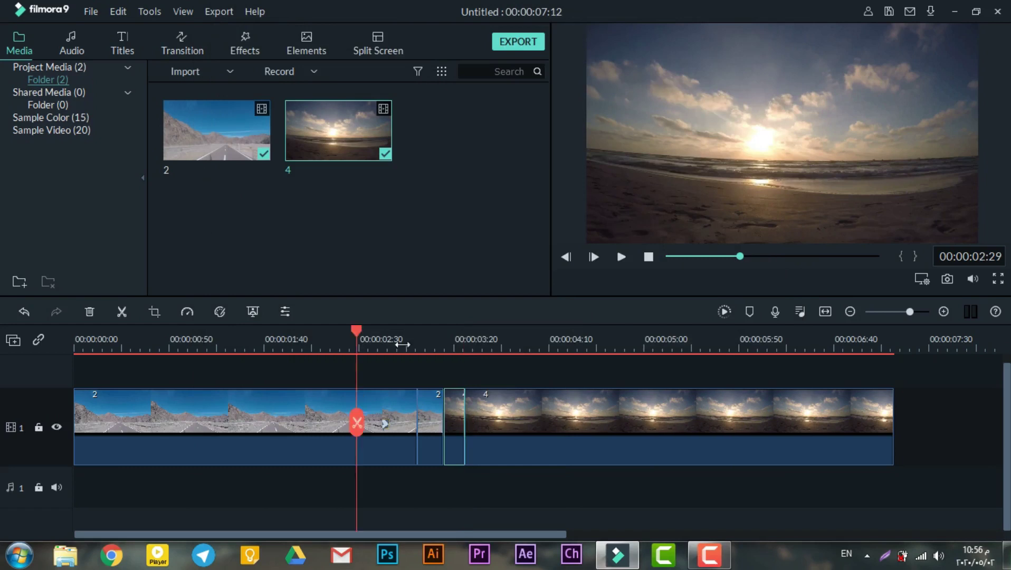
{"action": "key", "text": "space"}
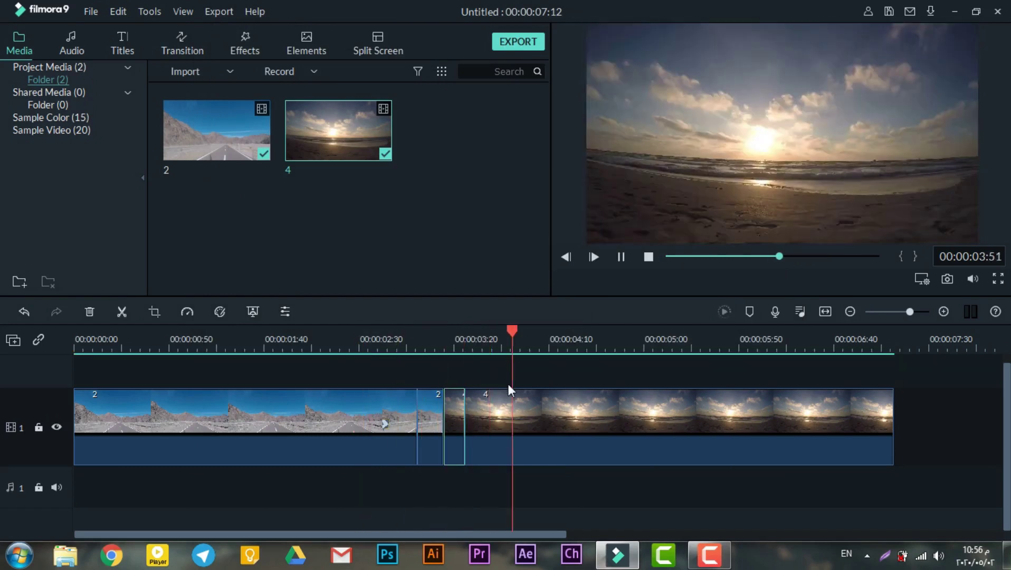
{"action": "key", "text": "space"}
{"action": "left_click", "coordinate": [387, 343]}
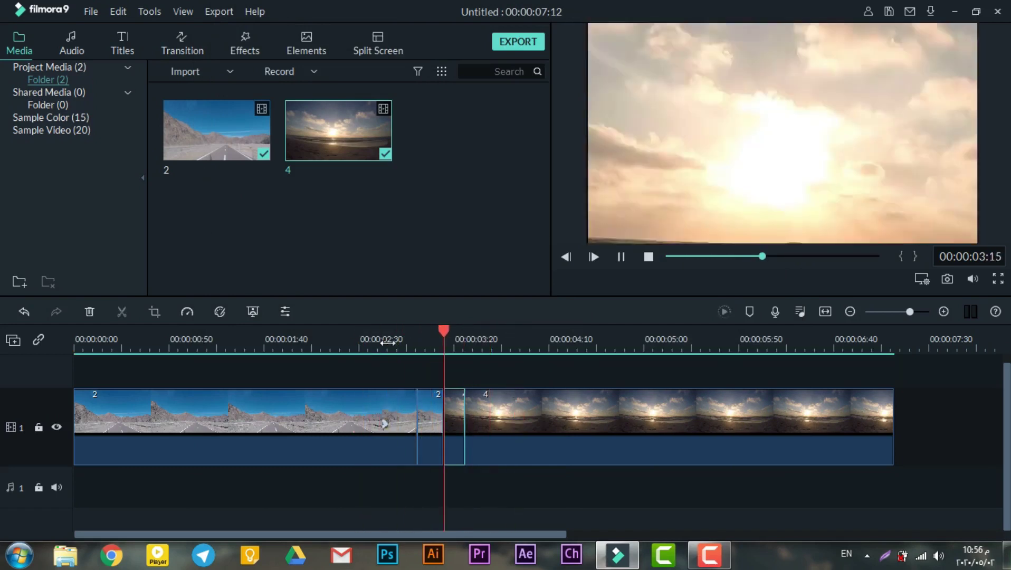
{"action": "left_click", "coordinate": [621, 256]}
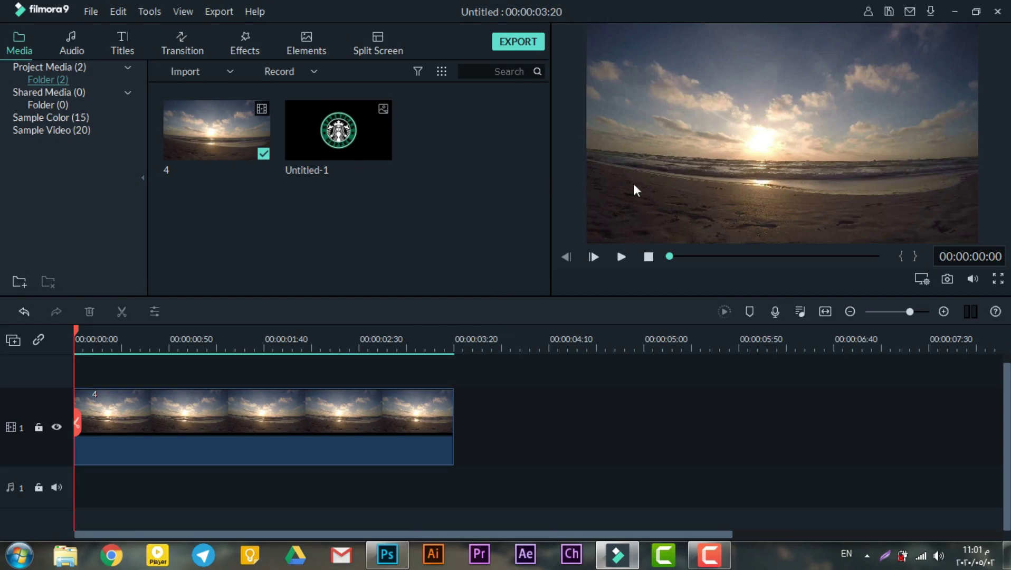
Check the Project Settings: 16:9, 1920 x 1080 at 60 fps, then close them.
{"action": "left_click", "coordinate": [92, 12]}
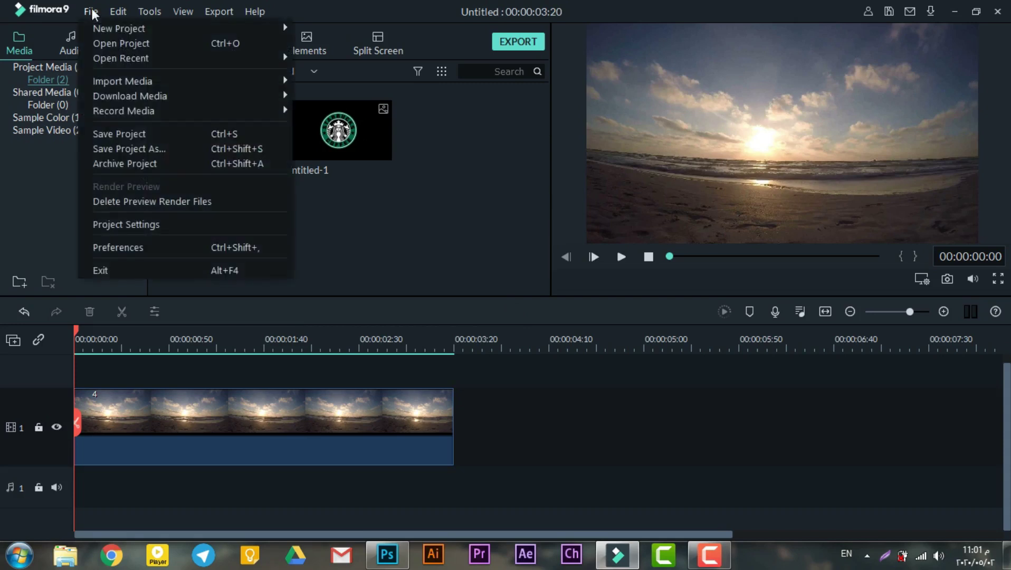
{"action": "left_click", "coordinate": [153, 222]}
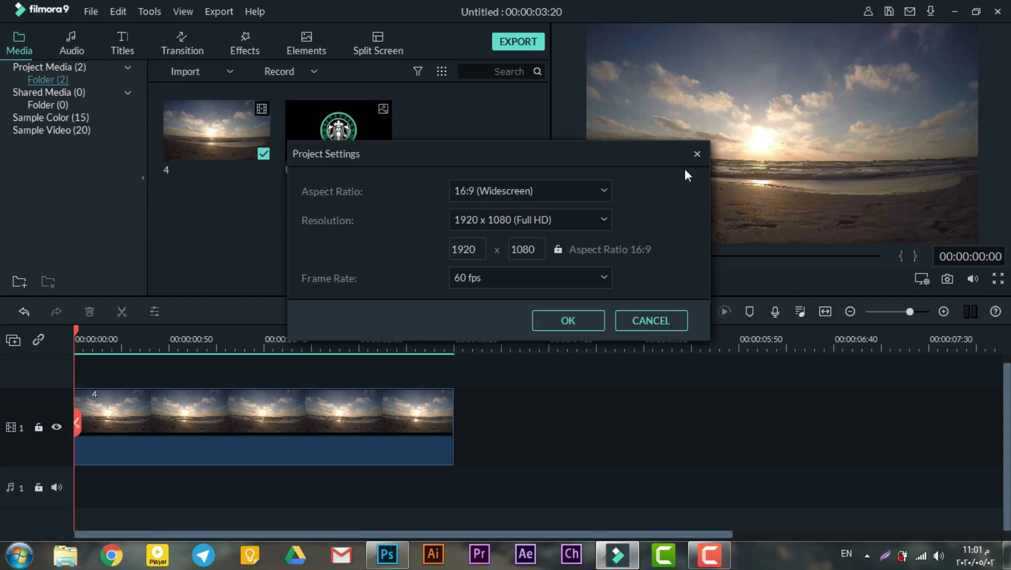
{"action": "left_click", "coordinate": [697, 153]}
Create a blank 1920 x 1080 Photoshop document at resolution 300, then show the desktop.
{"action": "left_click", "coordinate": [387, 554]}
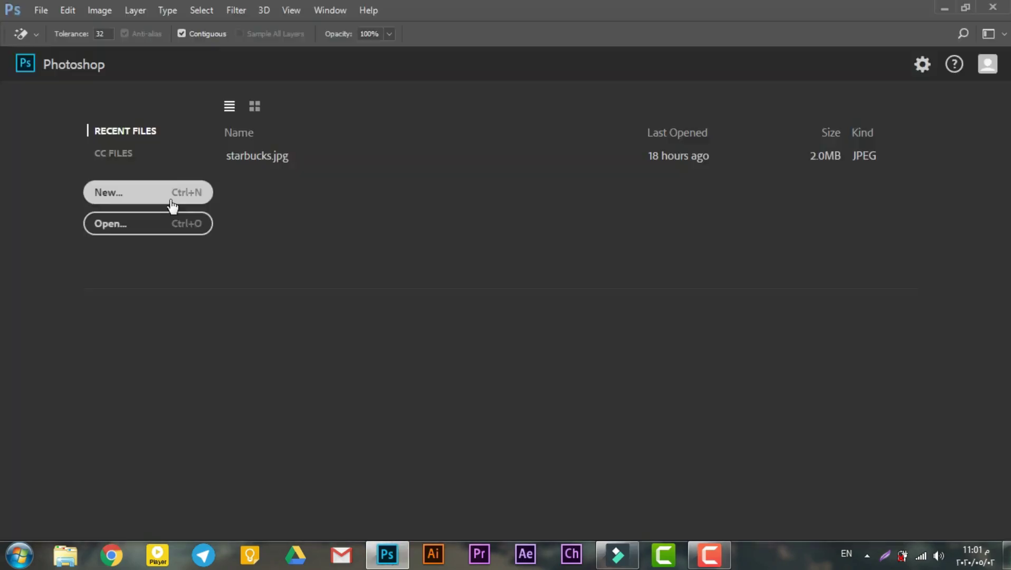
{"action": "left_click", "coordinate": [174, 203]}
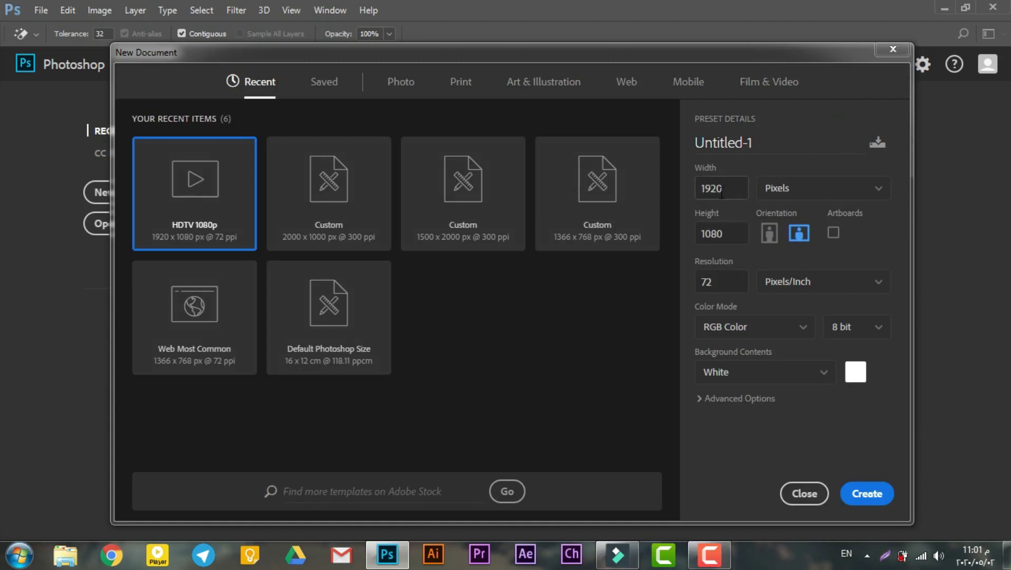
{"action": "left_click", "coordinate": [722, 280]}
{"action": "type", "text": "300"}
{"action": "left_click", "coordinate": [877, 495]}
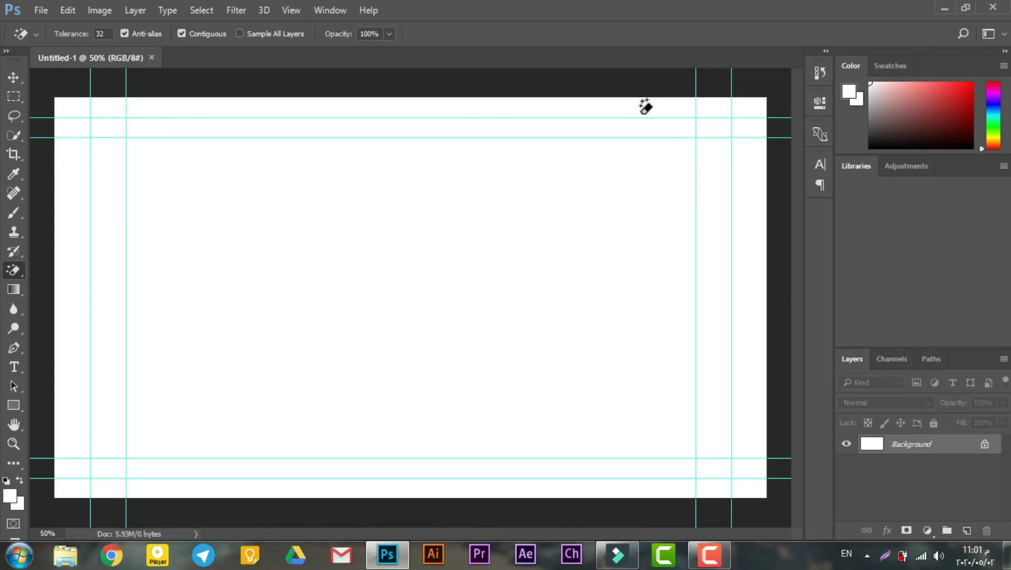
{"action": "key", "text": "super+d"}
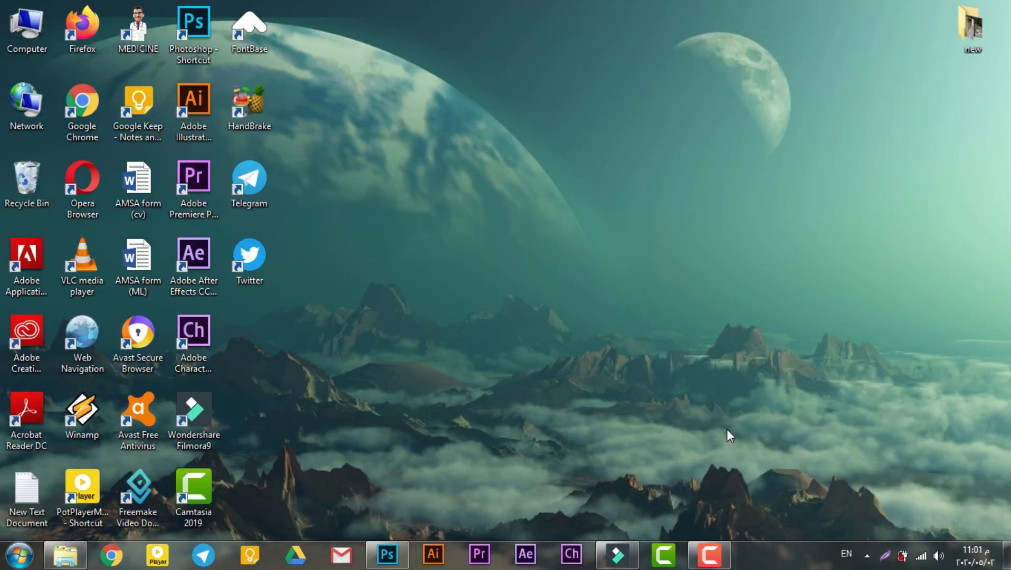
Place the starbucks image from the pan & zoom folder into Untitled-1 and hide the Background layer.
{"action": "double_click", "coordinate": [976, 53]}
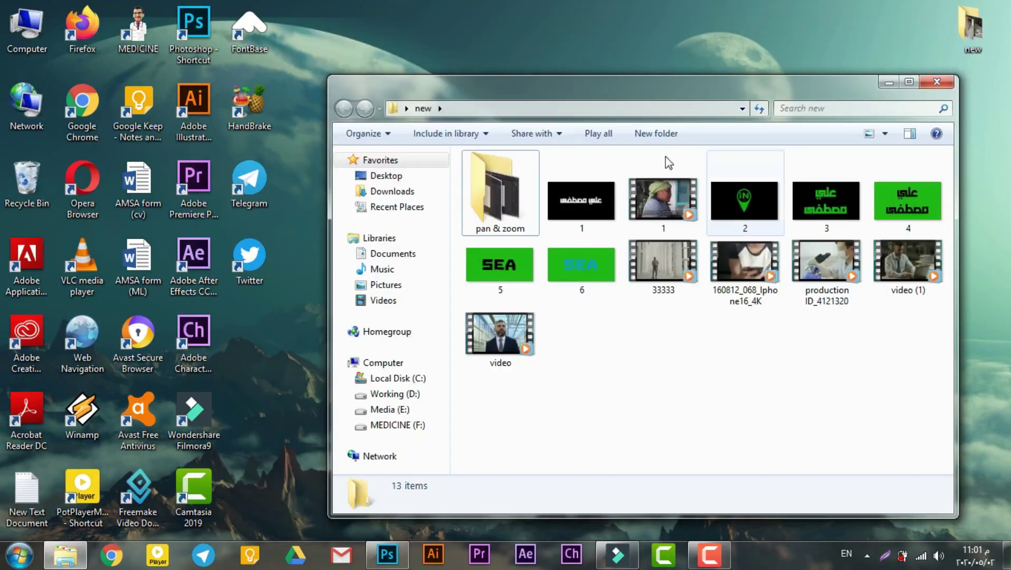
{"action": "double_click", "coordinate": [492, 178]}
{"action": "left_click_drag", "start_coordinate": [743, 190], "coordinate": [407, 344]}
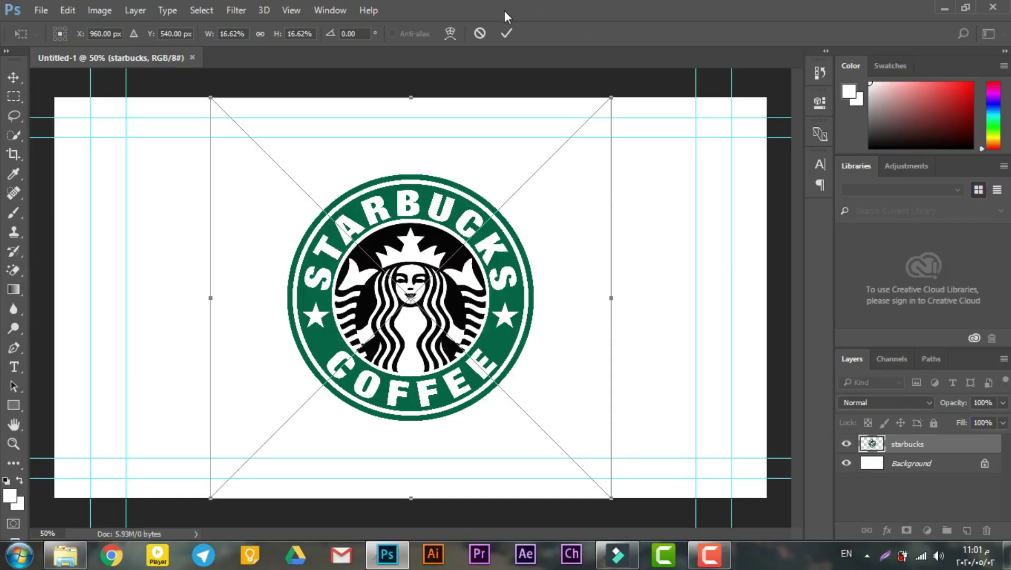
{"action": "key", "text": "Return"}
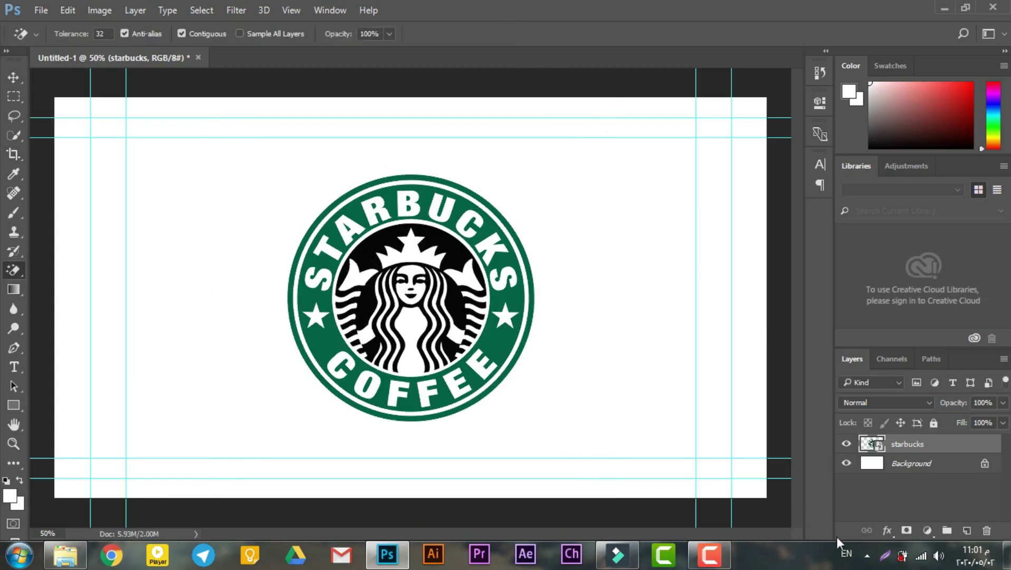
{"action": "left_click", "coordinate": [846, 464]}
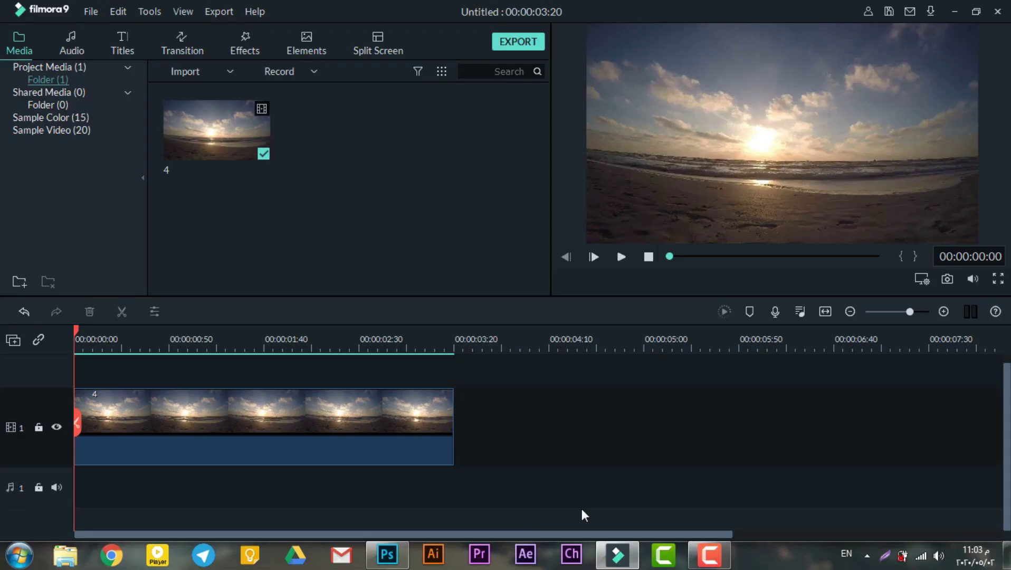
Import the Desktop PNG image 11 into the Filmora9 media library.
{"action": "left_click", "coordinate": [229, 71]}
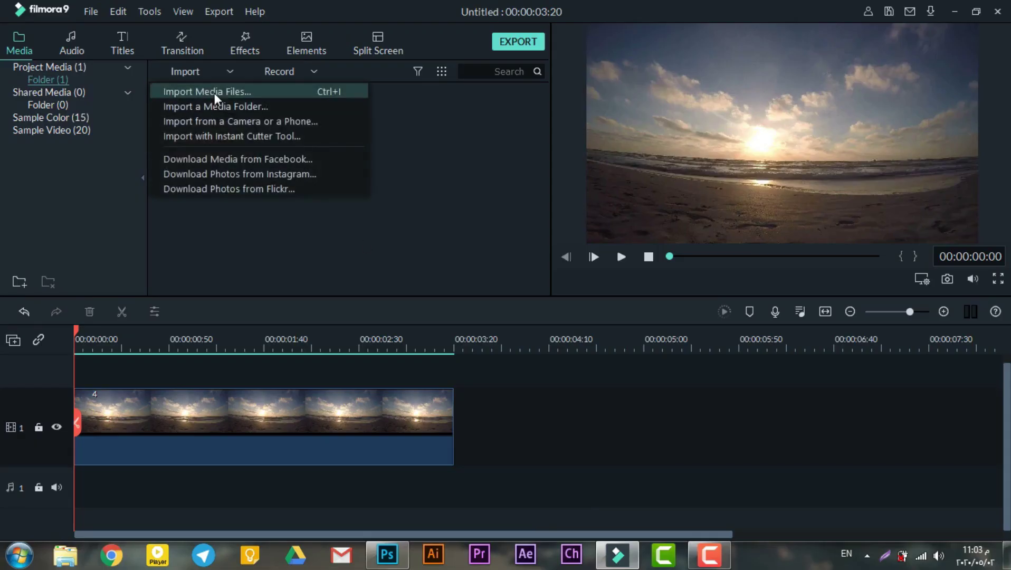
{"action": "left_click", "coordinate": [214, 91]}
{"action": "left_click", "coordinate": [79, 101]}
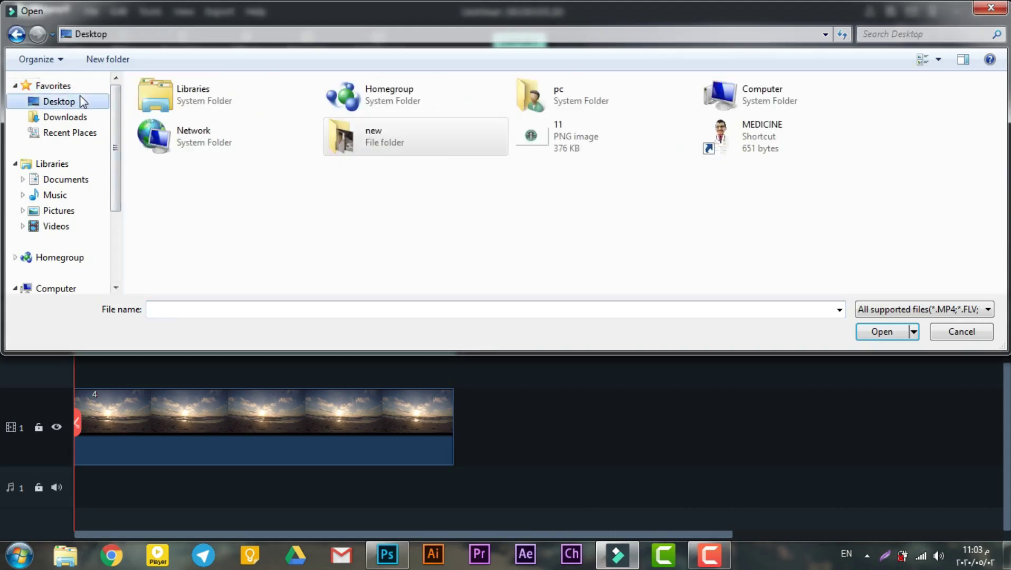
{"action": "left_click", "coordinate": [613, 141]}
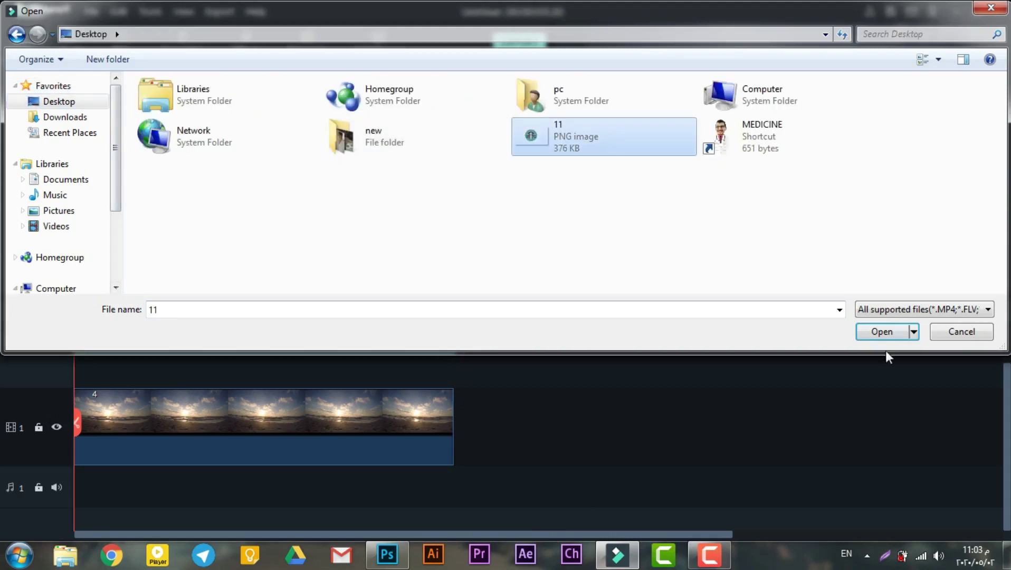
{"action": "left_click", "coordinate": [882, 331]}
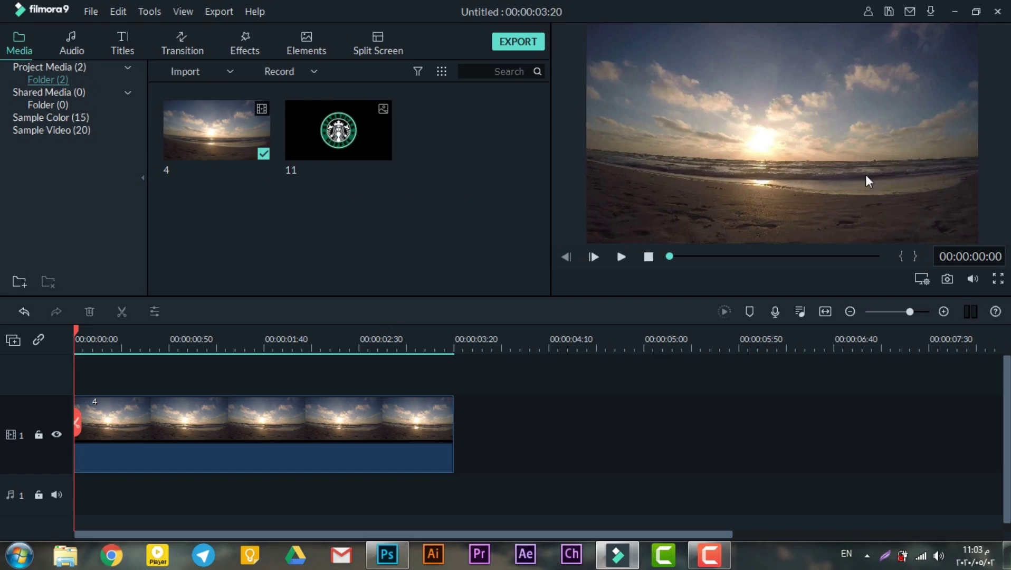
Search the effects for 'blur' and lay Square Blur over beach clip 4.
{"action": "left_click", "coordinate": [278, 426]}
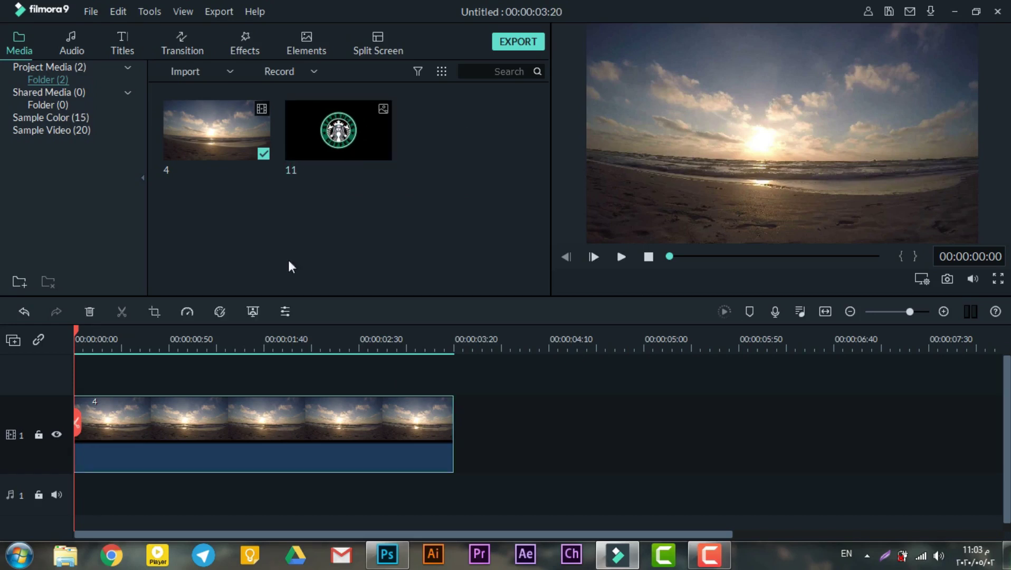
{"action": "left_click", "coordinate": [240, 45]}
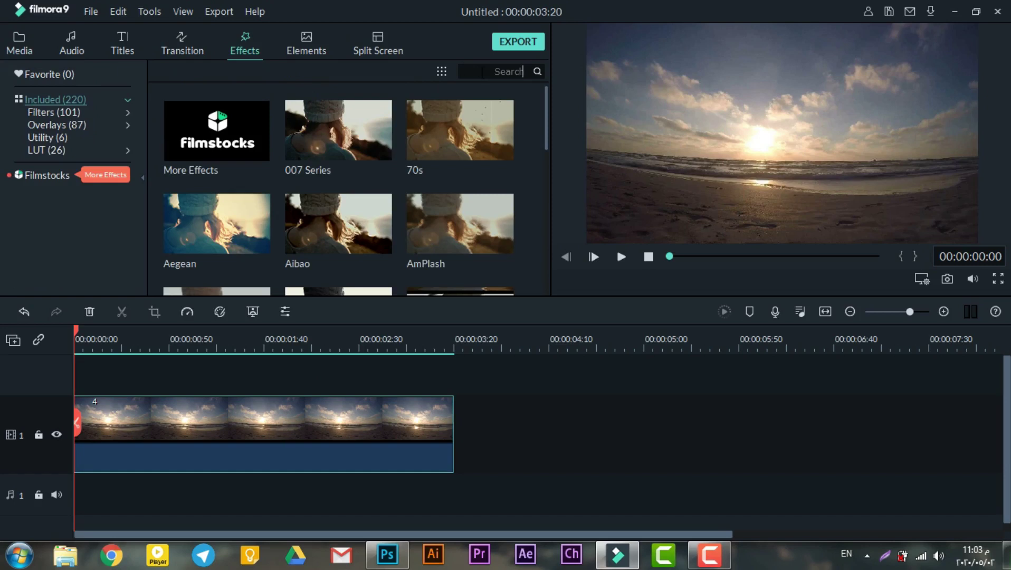
{"action": "type", "text": "blur"}
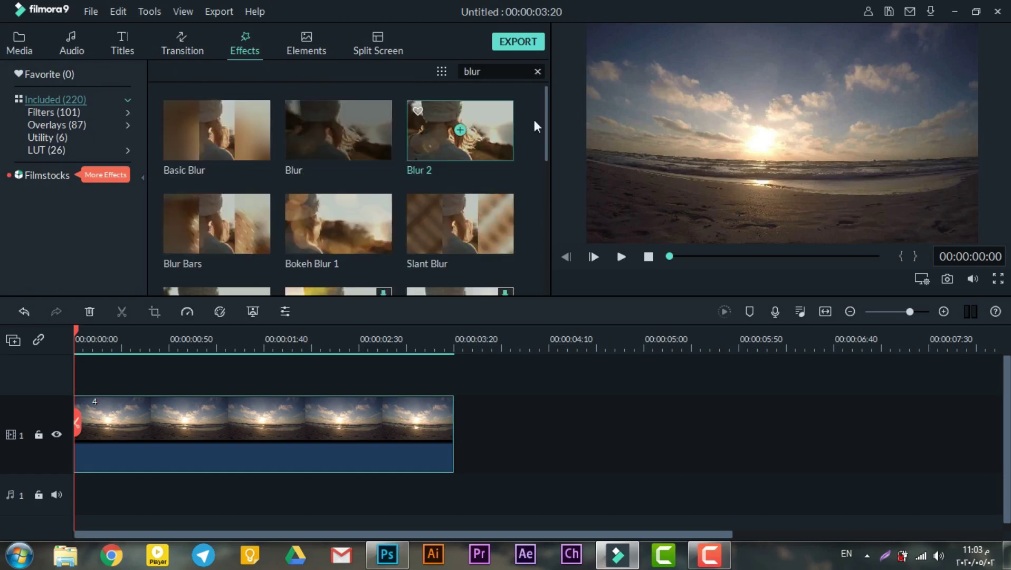
{"action": "scroll", "coordinate": [534, 120], "scroll_direction": "down", "scroll_amount": 5}
{"action": "left_click_drag", "start_coordinate": [221, 132], "coordinate": [74, 376]}
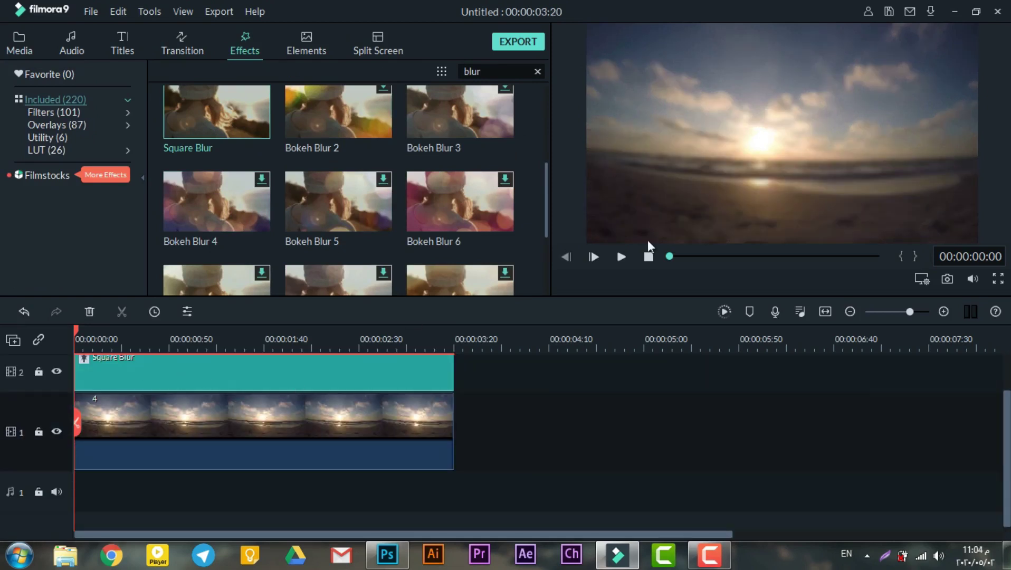
{"action": "scroll", "coordinate": [707, 440], "scroll_direction": "up", "scroll_amount": 2}
Put Starbucks image 11 on a track above Square Blur and preview it from the start.
{"action": "left_click", "coordinate": [19, 42]}
{"action": "left_click_drag", "start_coordinate": [370, 133], "coordinate": [296, 369]}
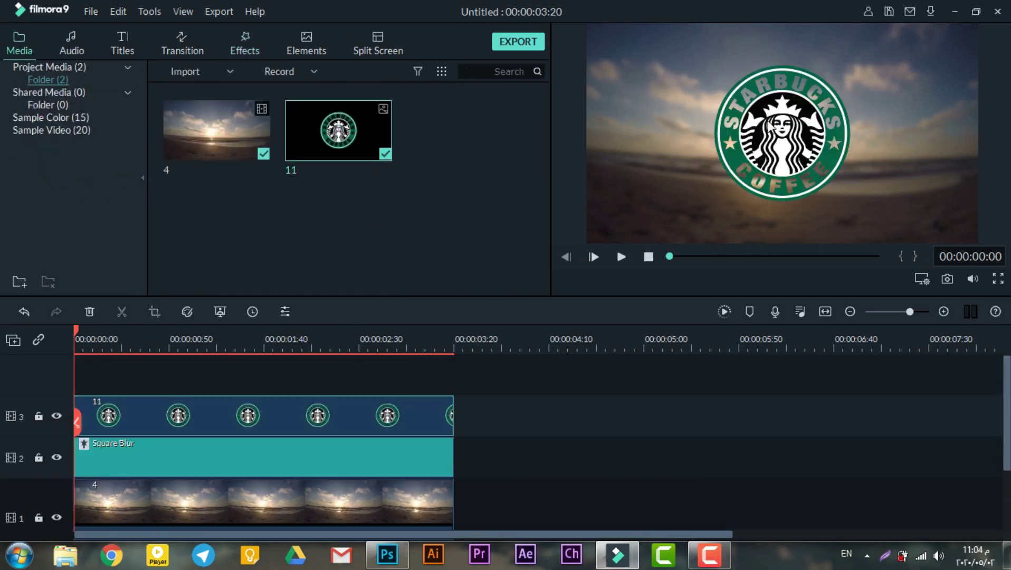
{"action": "scroll", "coordinate": [517, 408], "scroll_direction": "down", "scroll_amount": 1}
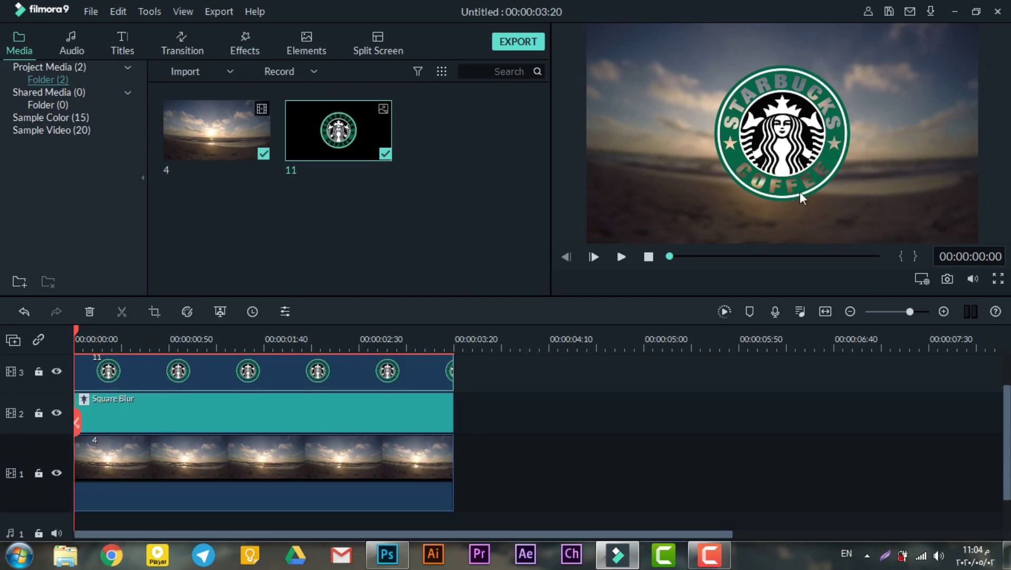
{"action": "key", "text": "space"}
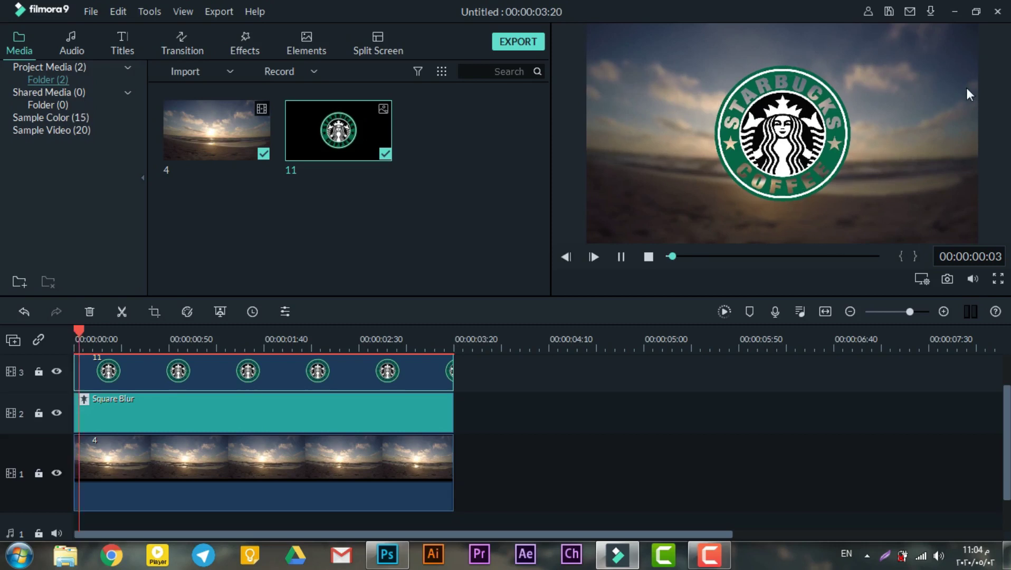
{"action": "key", "text": "space"}
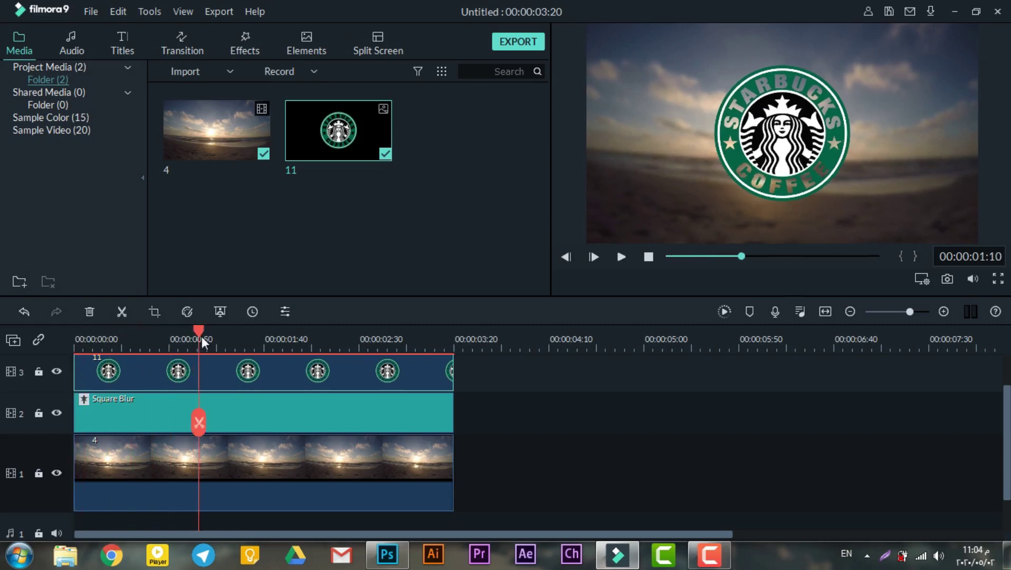
{"action": "key", "text": "Home"}
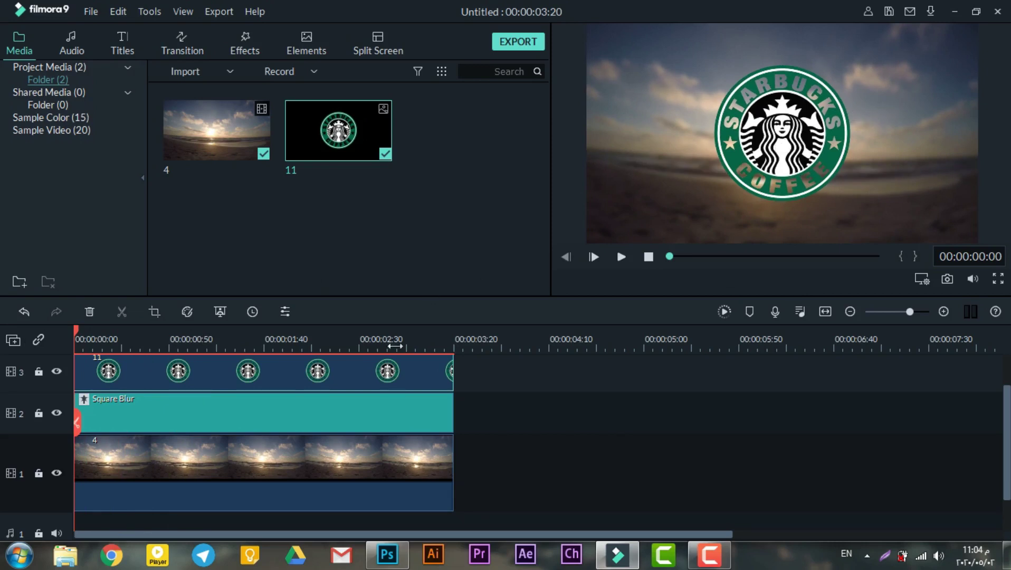
Give the logo a Pan & Zoom starting on a small frame above it, then play it.
{"action": "left_click", "coordinate": [157, 308]}
{"action": "left_click", "coordinate": [319, 48]}
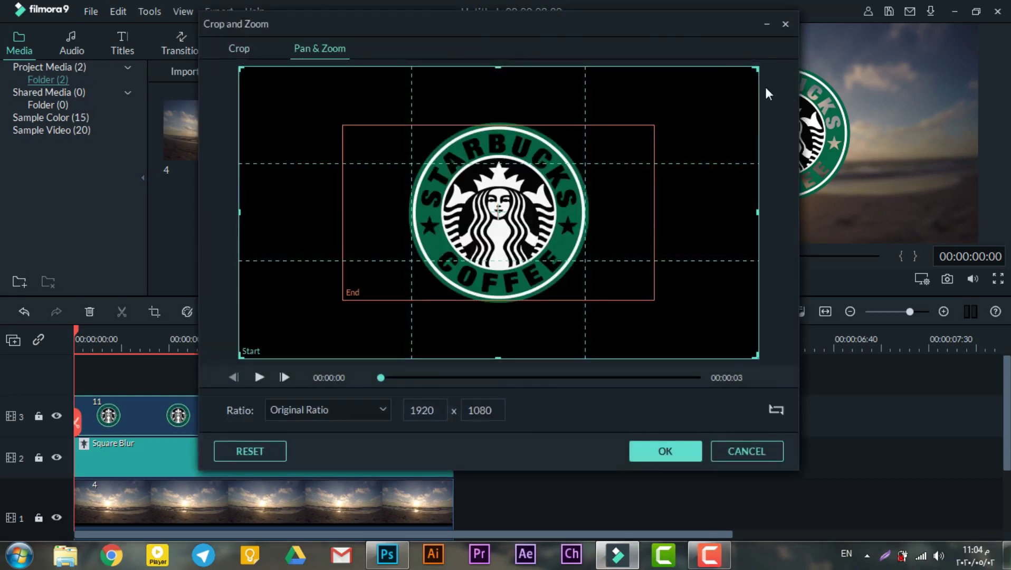
{"action": "left_click_drag", "start_coordinate": [652, 124], "coordinate": [700, 135]}
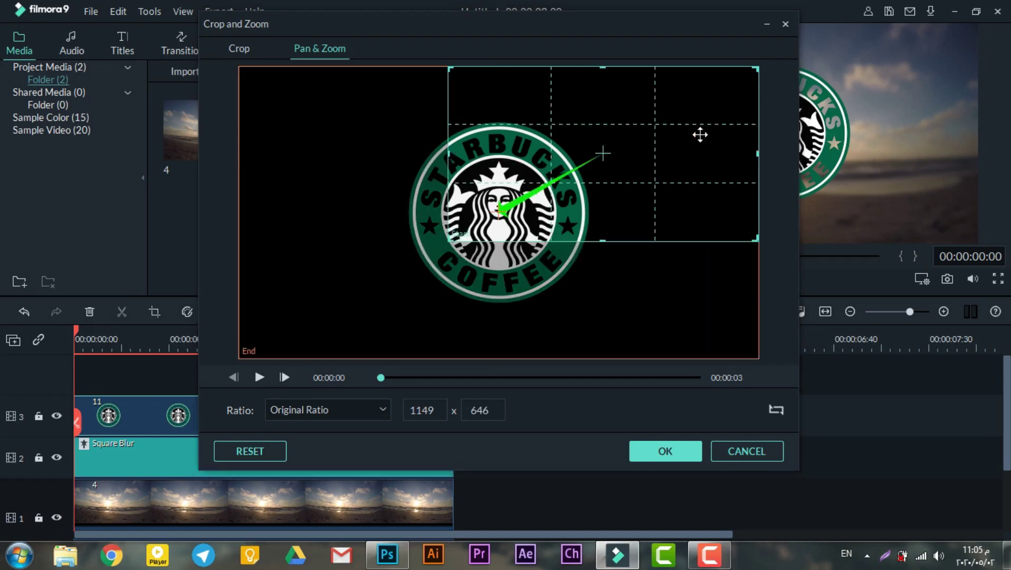
{"action": "left_click_drag", "start_coordinate": [612, 122], "coordinate": [498, 145]}
{"action": "left_click_drag", "start_coordinate": [652, 90], "coordinate": [491, 170]}
{"action": "left_click_drag", "start_coordinate": [451, 200], "coordinate": [512, 115]}
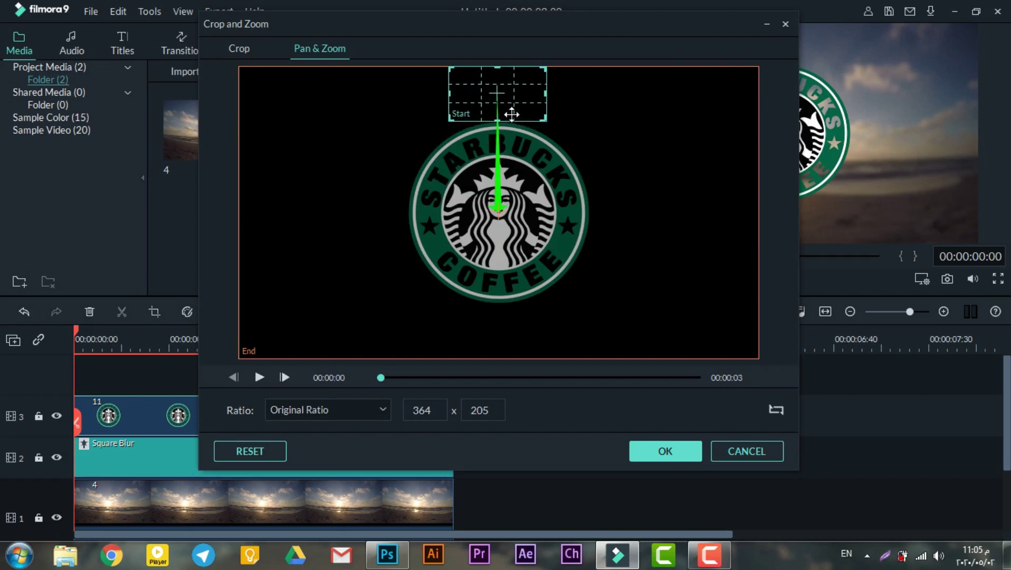
{"action": "left_click", "coordinate": [662, 449]}
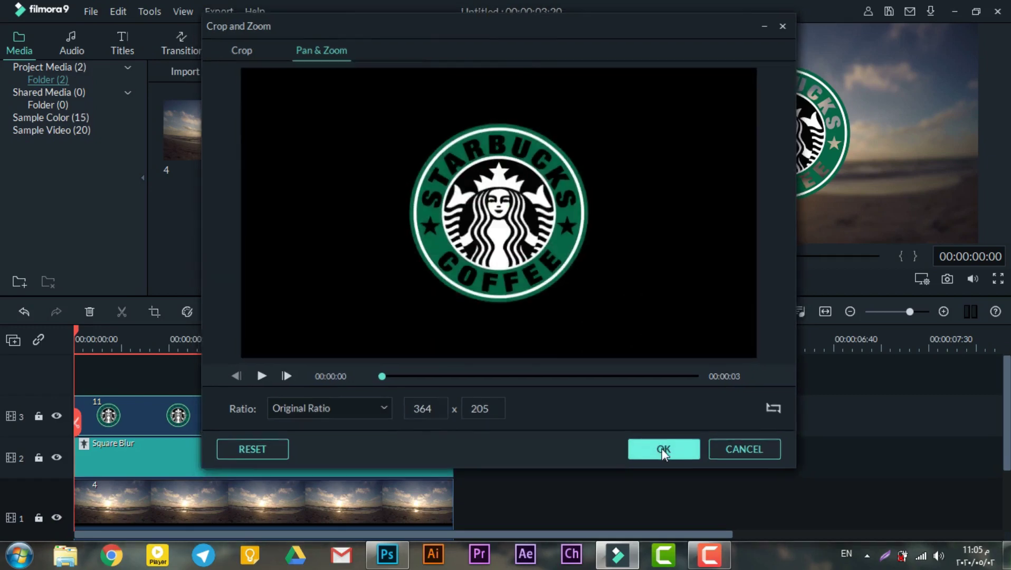
{"action": "key", "text": "space"}
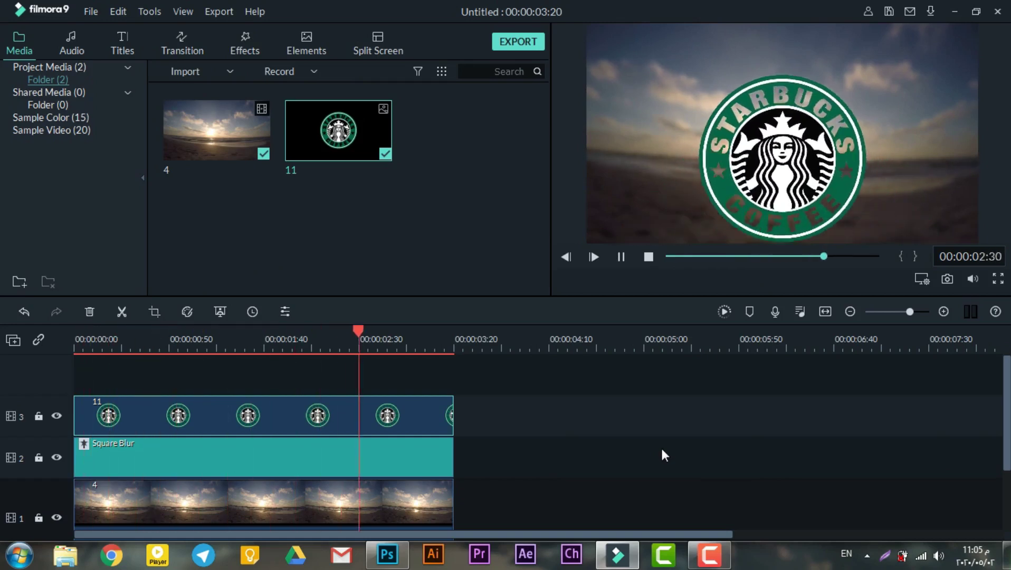
Play from the start and split the Starbucks logo clip at 00:00:00:42.
{"action": "key", "text": "space"}
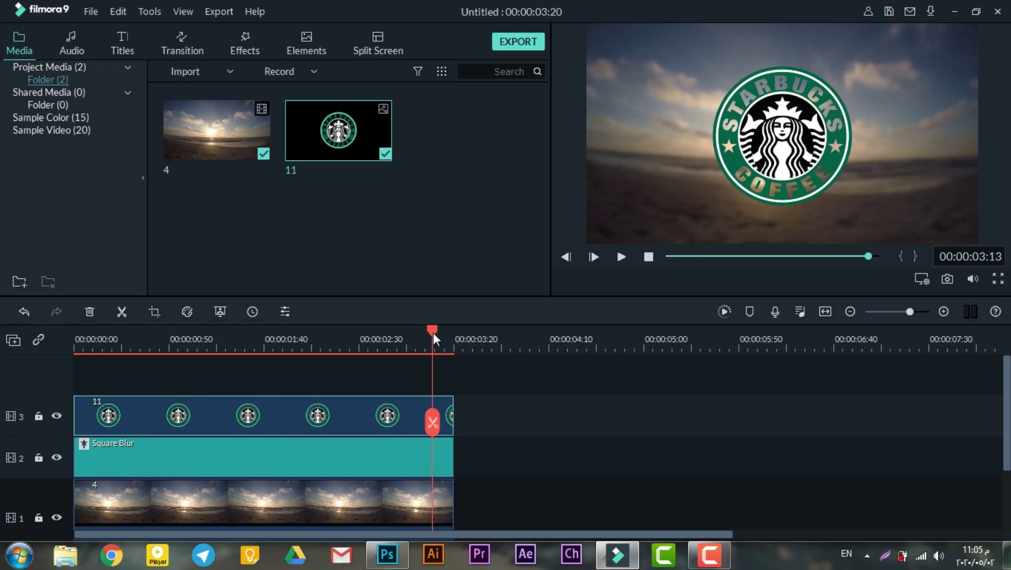
{"action": "left_click_drag", "start_coordinate": [432, 338], "coordinate": [75, 343]}
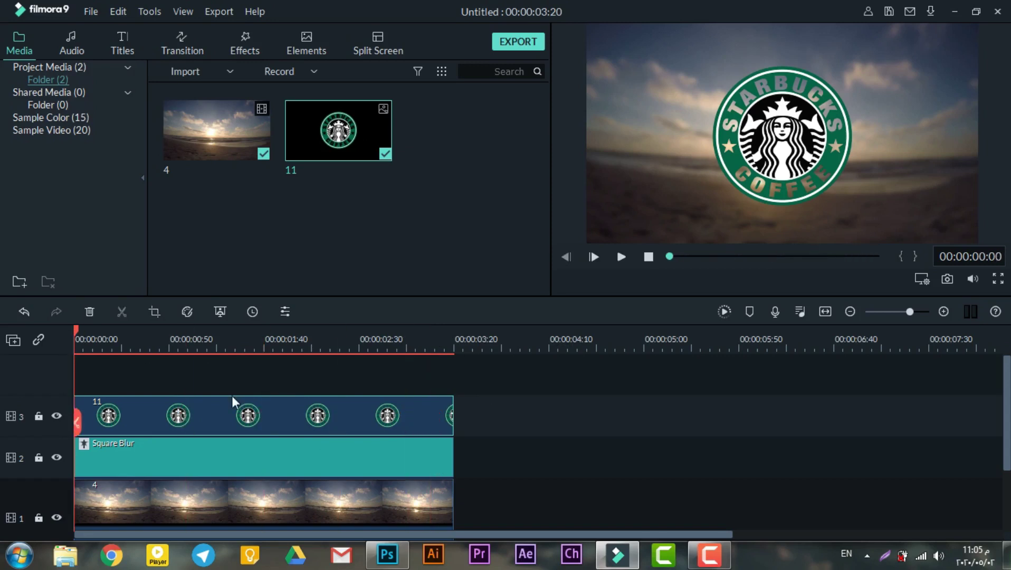
{"action": "key", "text": "space"}
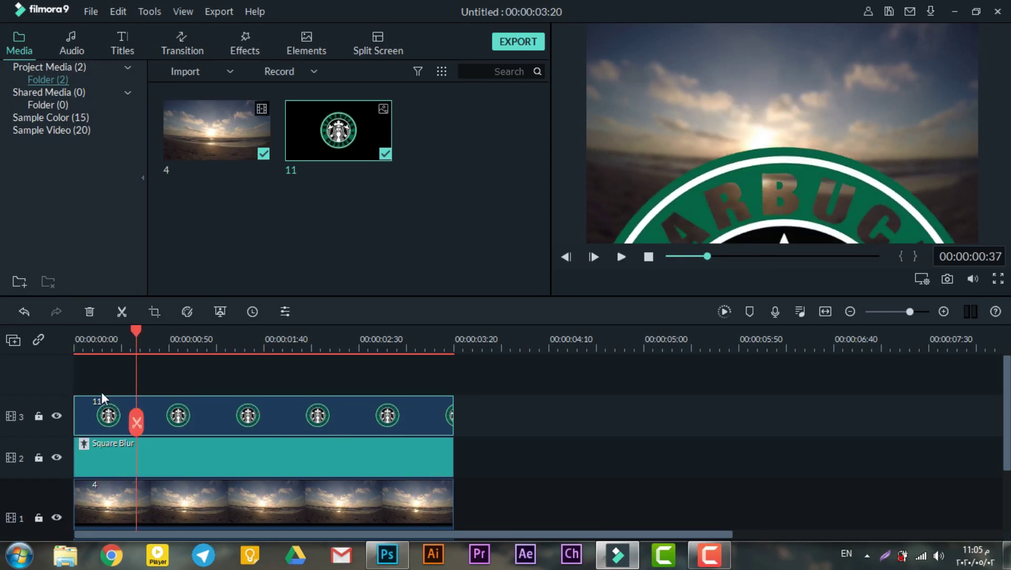
{"action": "left_click", "coordinate": [152, 420]}
{"action": "left_click", "coordinate": [153, 422]}
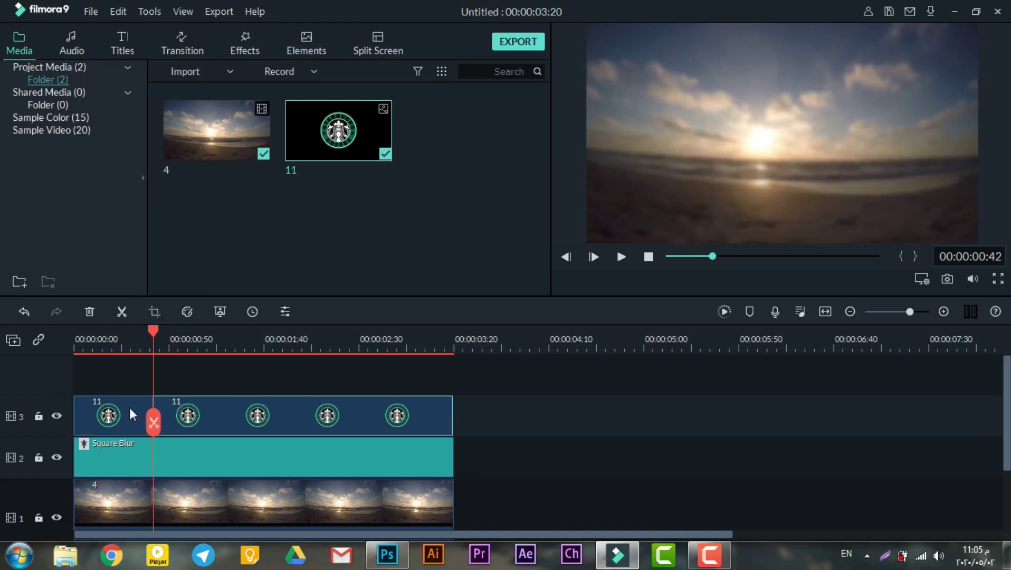
Replace the second logo piece with a fresh copy of image 11 ending at 00:00:03:20.
{"action": "left_click", "coordinate": [155, 312]}
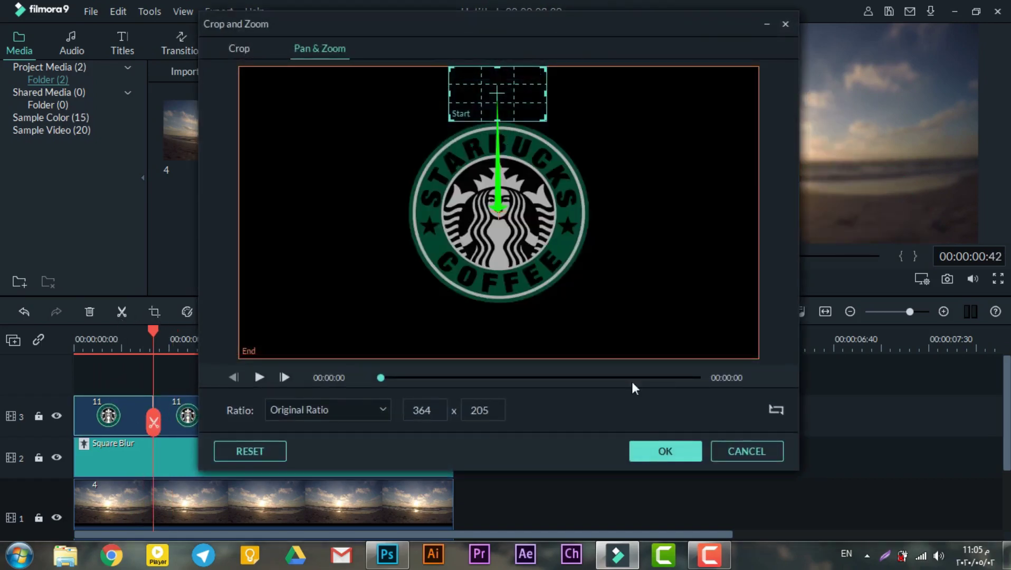
{"action": "left_click", "coordinate": [683, 459]}
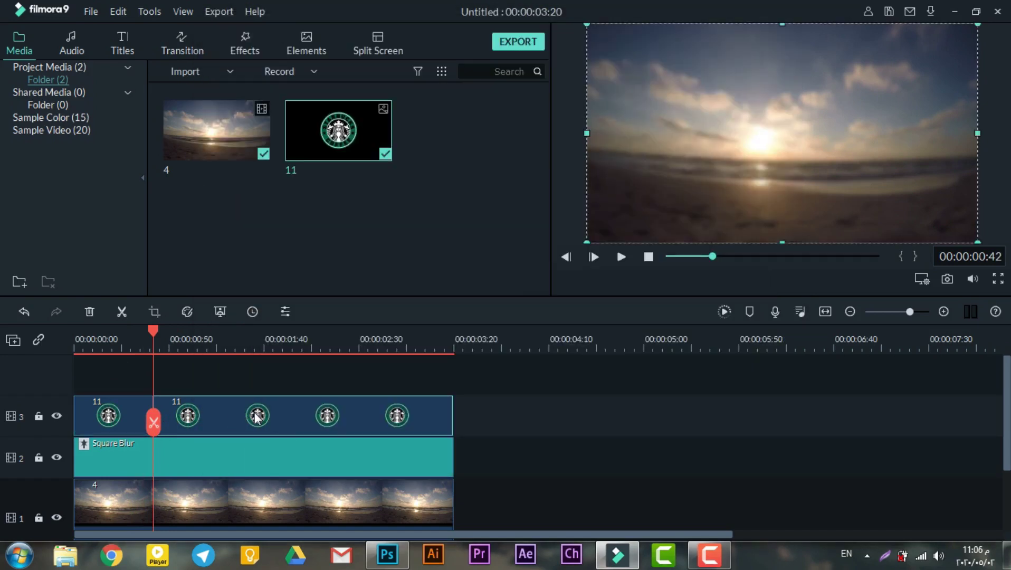
{"action": "key", "text": "Delete"}
{"action": "left_click_drag", "start_coordinate": [367, 131], "coordinate": [154, 420]}
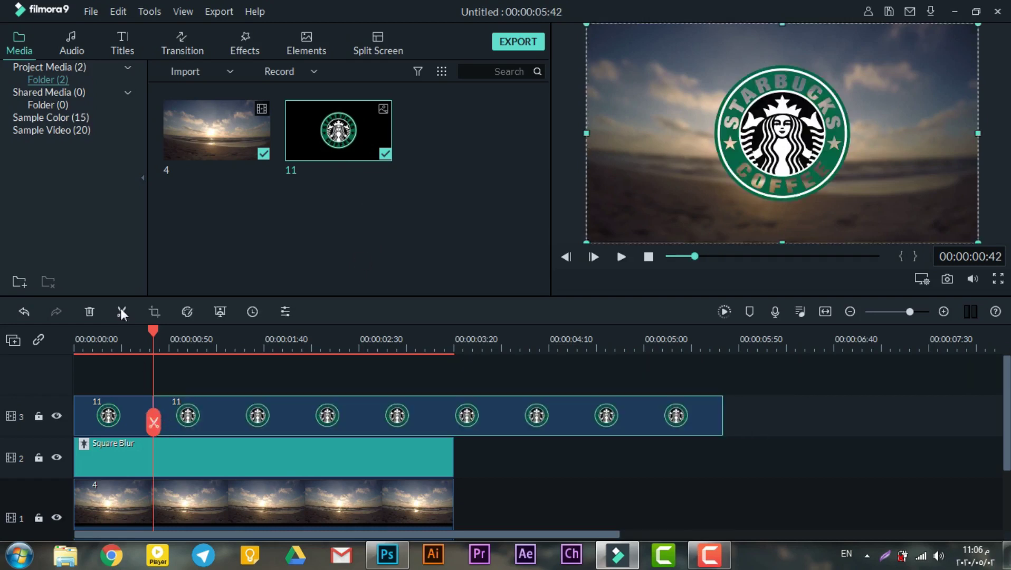
{"action": "left_click_drag", "start_coordinate": [722, 415], "coordinate": [453, 415]}
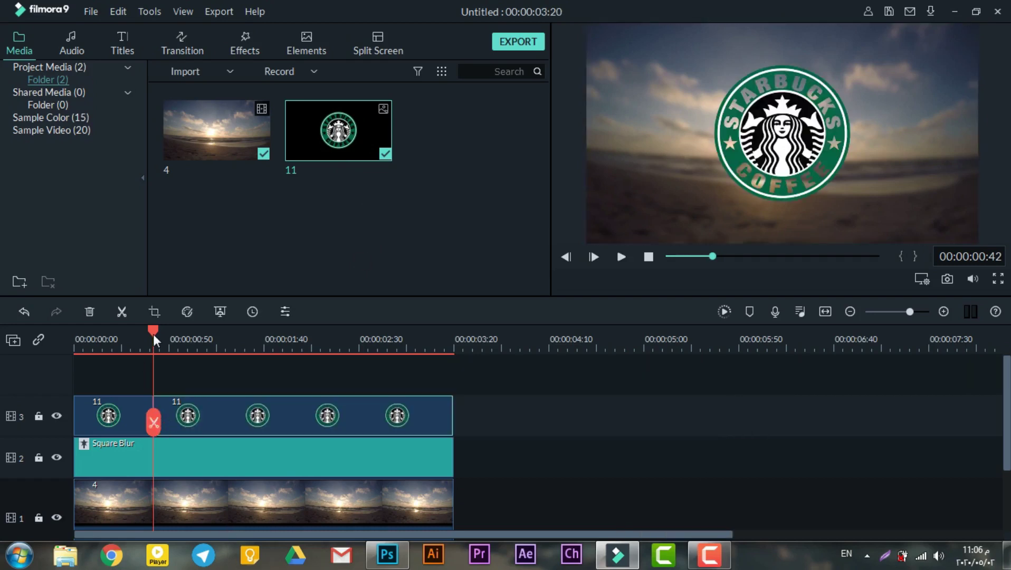
Preview the edited sequence from the timeline start.
{"action": "left_click_drag", "start_coordinate": [154, 332], "coordinate": [58, 330]}
{"action": "key", "text": "space"}
{"action": "key", "text": "space"}
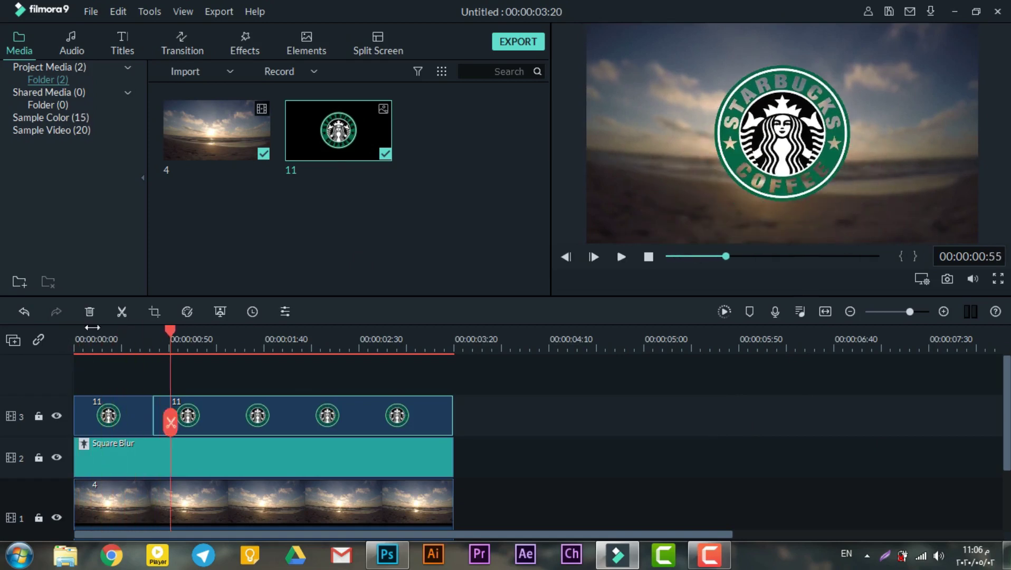
{"action": "left_click_drag", "start_coordinate": [170, 332], "coordinate": [75, 338]}
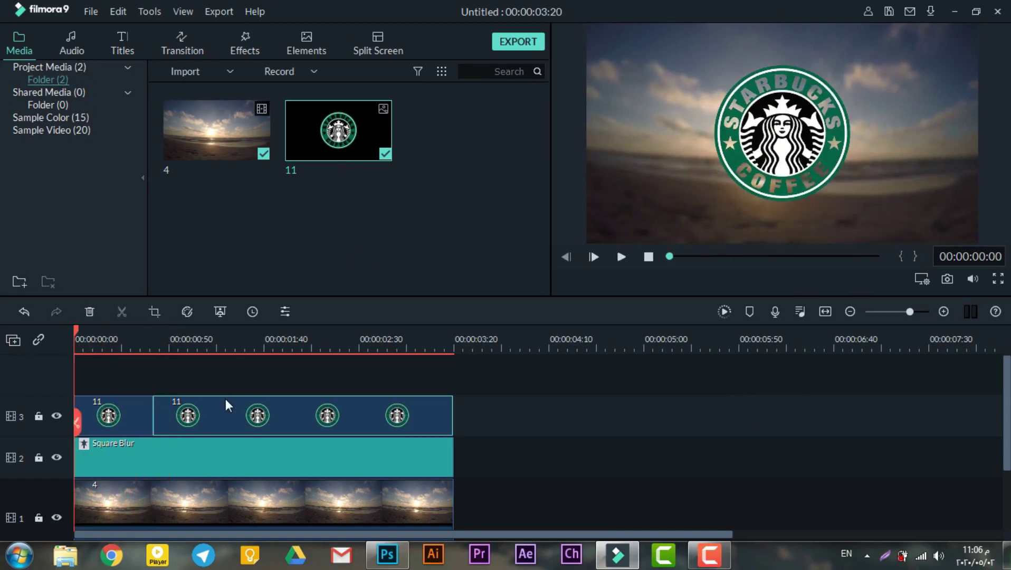
{"action": "key", "text": "space"}
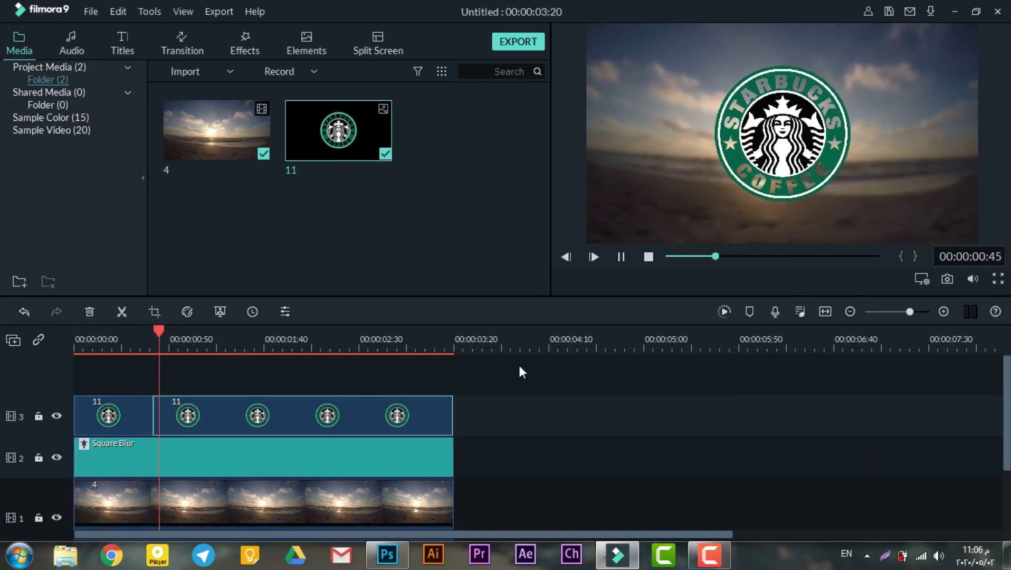
{"action": "key", "text": "space"}
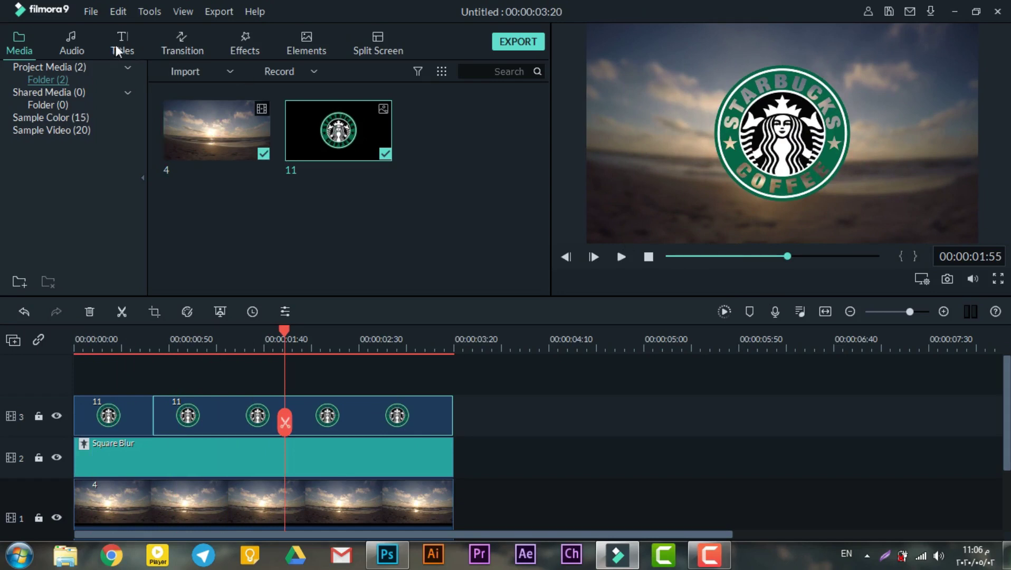
Add the Title 27 template from the Titles library as a clip on a new fourth track.
{"action": "left_click", "coordinate": [58, 140]}
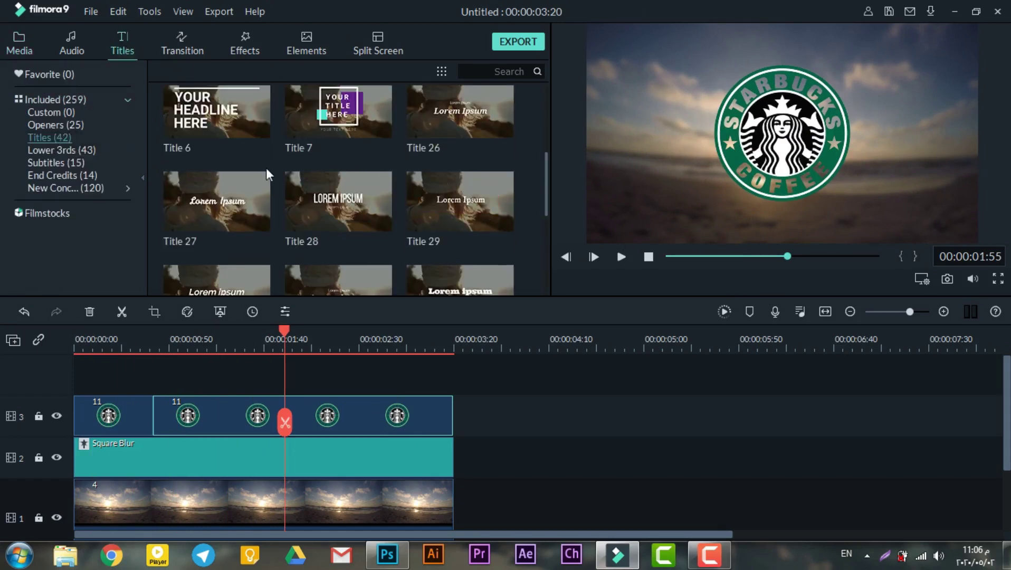
{"action": "scroll", "coordinate": [266, 168], "scroll_direction": "down", "scroll_amount": 10}
{"action": "mouse_move", "coordinate": [220, 180]}
{"action": "scroll", "coordinate": [220, 180], "scroll_direction": "up", "scroll_amount": 4}
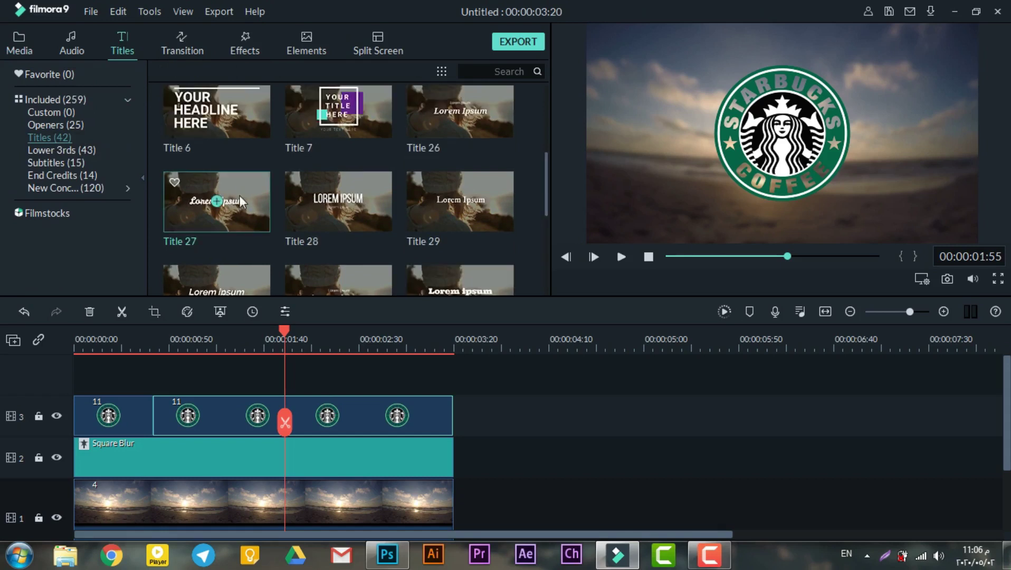
{"action": "left_click_drag", "start_coordinate": [241, 216], "coordinate": [184, 380]}
Edit the title to read STARBUCKS, nudge it below the logo, and rewind to the start.
{"action": "double_click", "coordinate": [211, 404]}
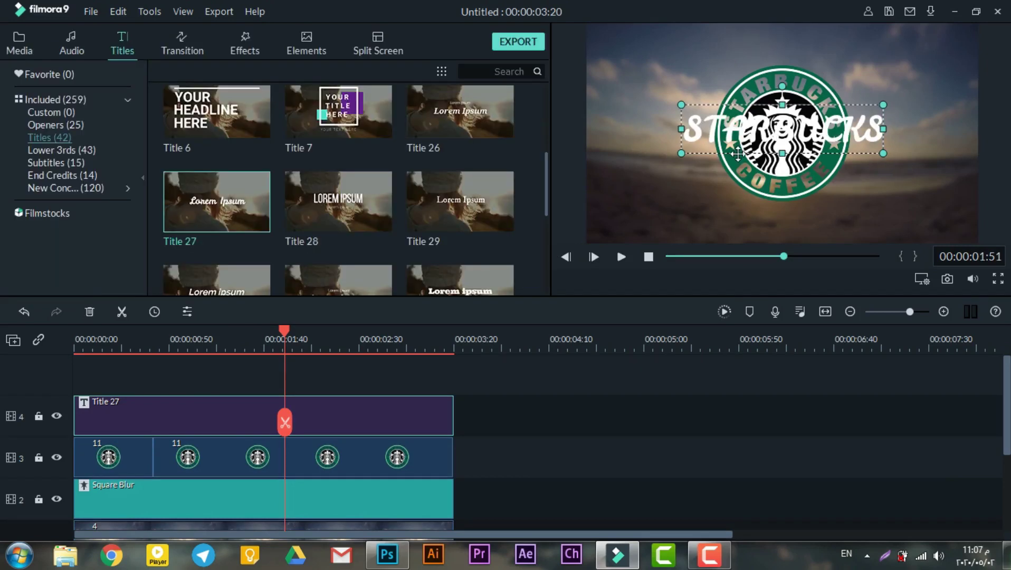
{"action": "key", "text": "Down"}
{"action": "key", "text": "Down"}
{"action": "key", "text": "Down"}
{"action": "key", "text": "Down"}
{"action": "key", "text": "Down"}
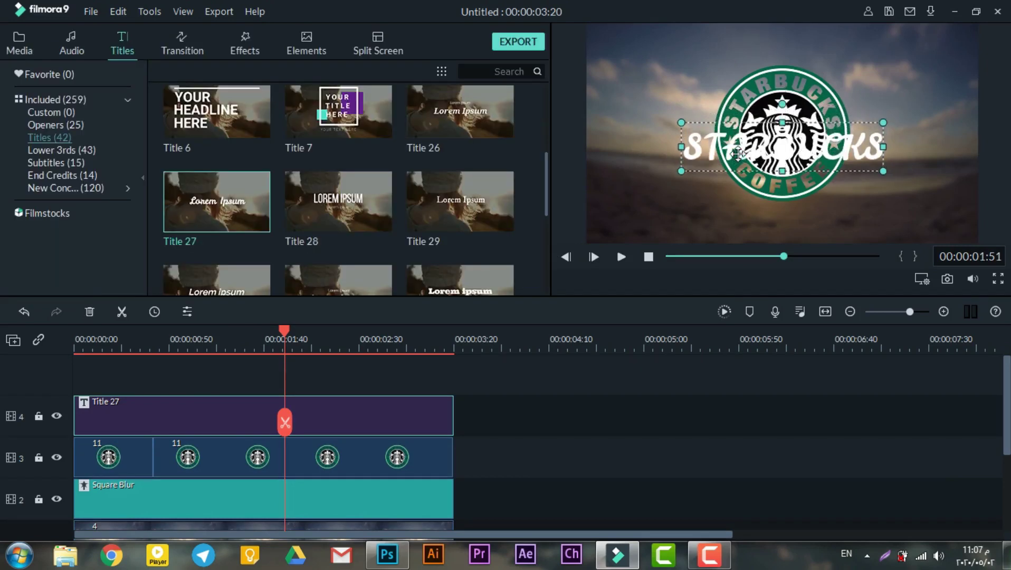
{"action": "key", "text": "Down"}
{"action": "key", "text": "Down"}
{"action": "key", "text": "Down"}
{"action": "key", "text": "Down"}
{"action": "key", "text": "Down"}
{"action": "key", "text": "Down"}
{"action": "key", "text": "Down"}
{"action": "key", "text": "Down"}
{"action": "key", "text": "Down"}
{"action": "key", "text": "Down"}
{"action": "key", "text": "Down"}
{"action": "key", "text": "Down"}
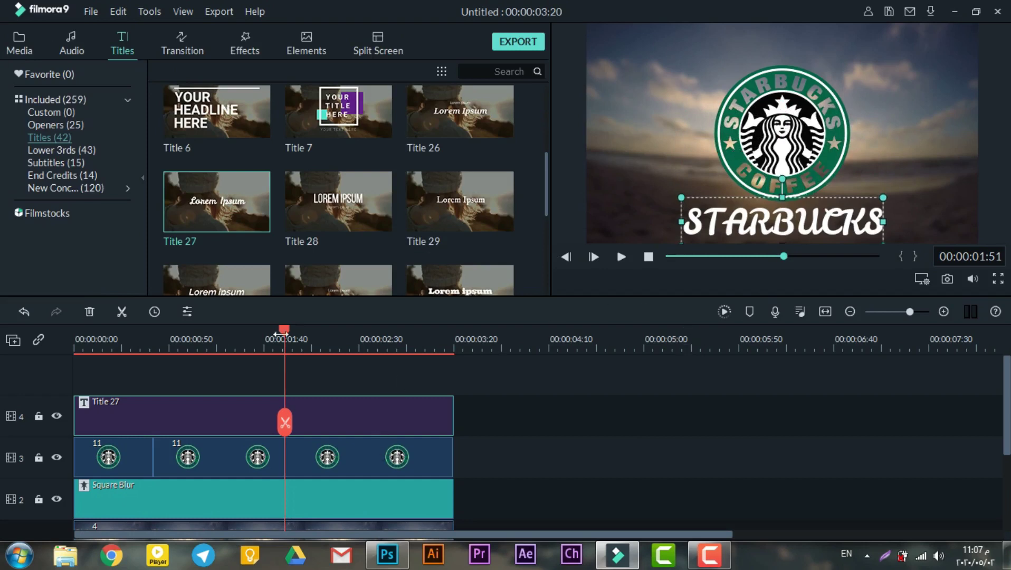
{"action": "left_click_drag", "start_coordinate": [287, 332], "coordinate": [74, 332]}
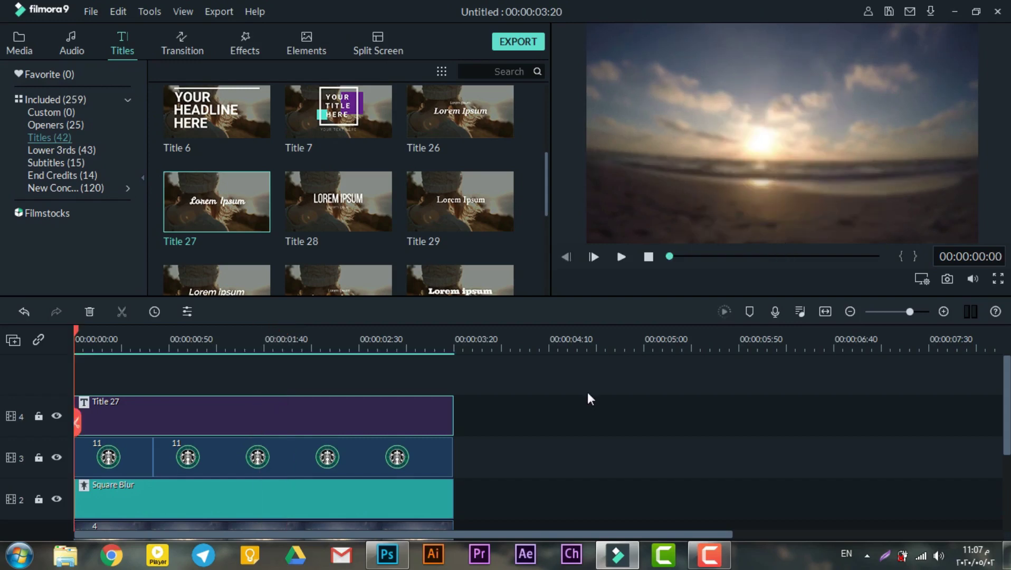
Preview the video, shift the STARBUCKS title clip to start later, and replay from the start.
{"action": "key", "text": "space"}
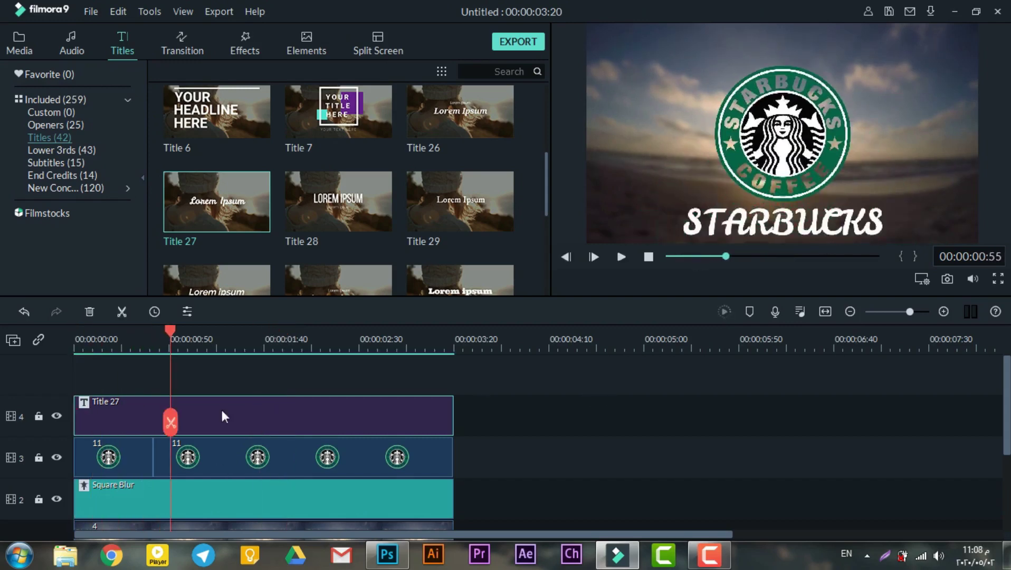
{"action": "left_click_drag", "start_coordinate": [228, 410], "coordinate": [303, 410]}
{"action": "left_click_drag", "start_coordinate": [169, 329], "coordinate": [76, 340]}
{"action": "key", "text": "space"}
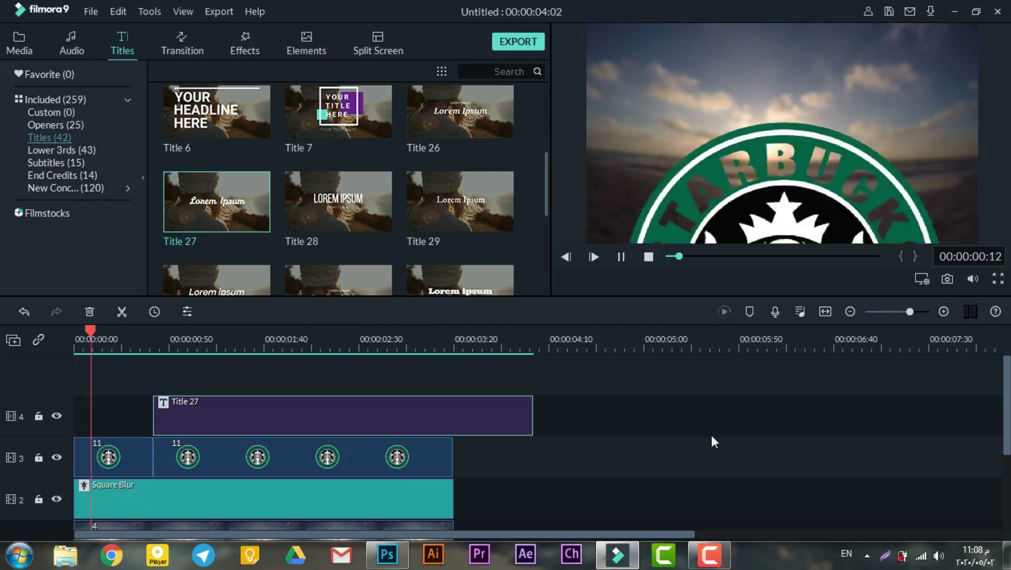
{"action": "key", "text": "space"}
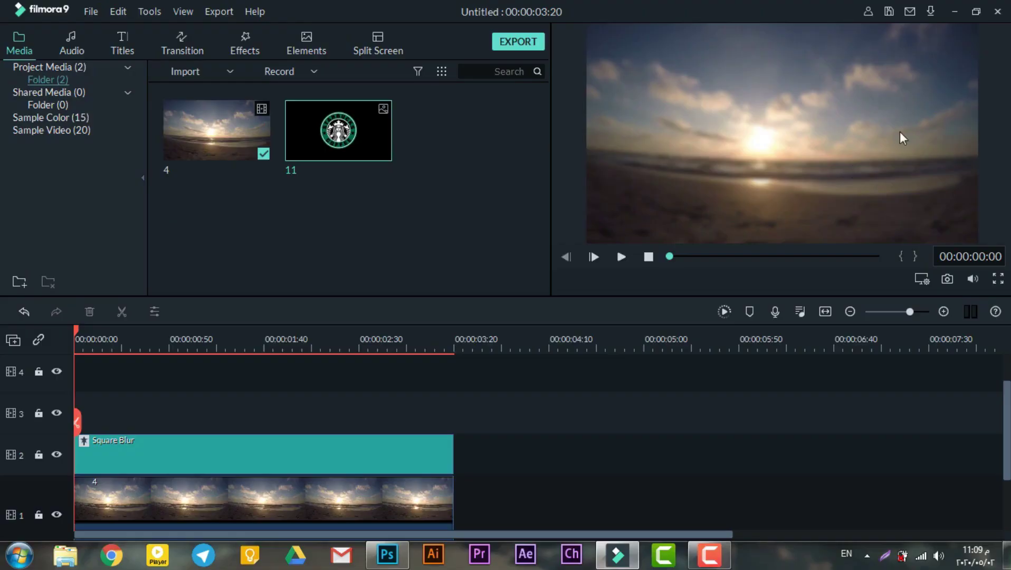
Place a Default Title clip on track 3 over the blurred beach clip and preview it.
{"action": "left_click", "coordinate": [126, 46]}
{"action": "scroll", "coordinate": [260, 117], "scroll_direction": "up", "scroll_amount": 4}
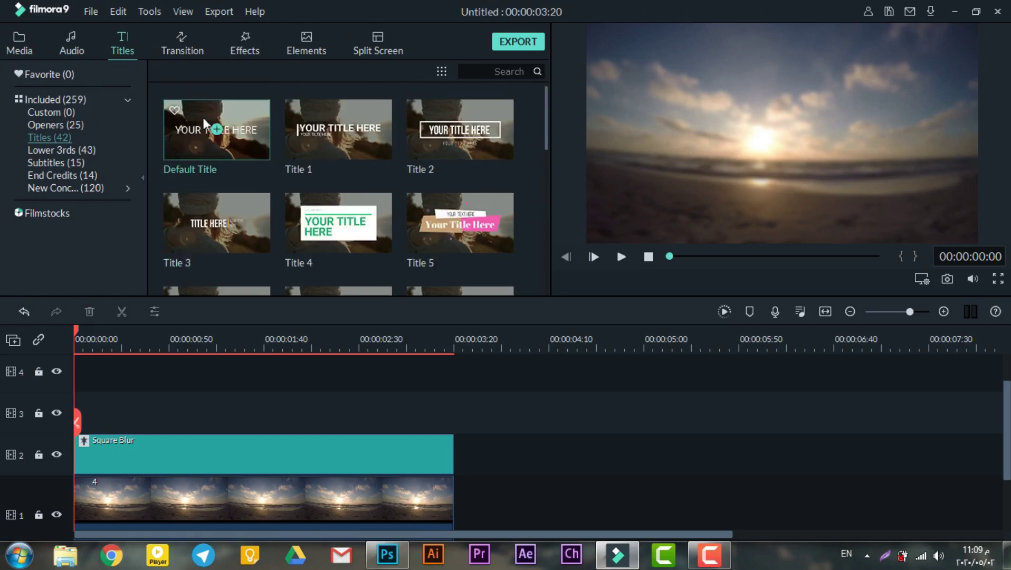
{"action": "left_click", "coordinate": [251, 129]}
{"action": "left_click_drag", "start_coordinate": [251, 129], "coordinate": [185, 390]}
{"action": "key", "text": "space"}
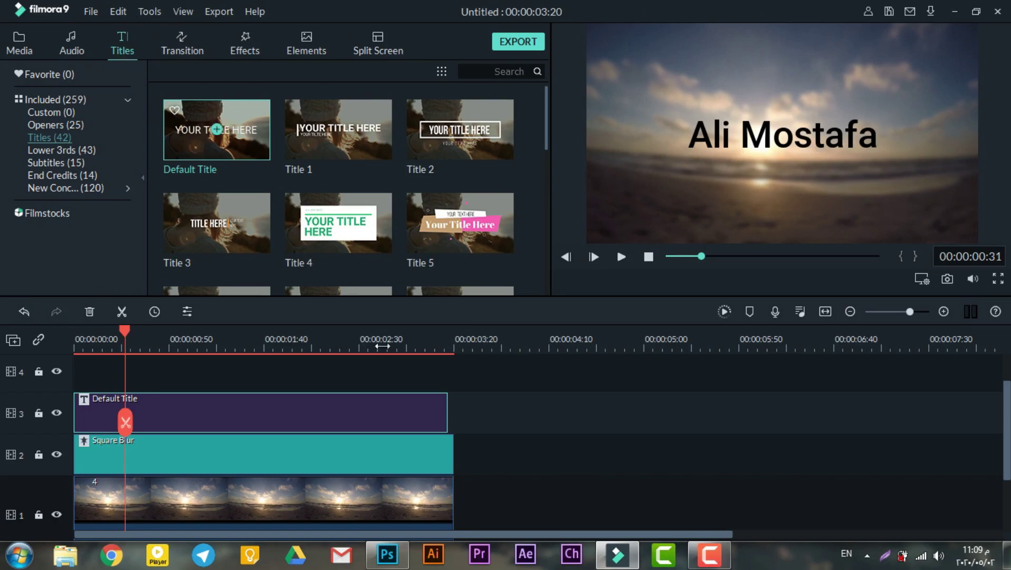
In the Photoshop Starbucks document, show the white background and hide the starbucks logo layer.
{"action": "left_click", "coordinate": [402, 566]}
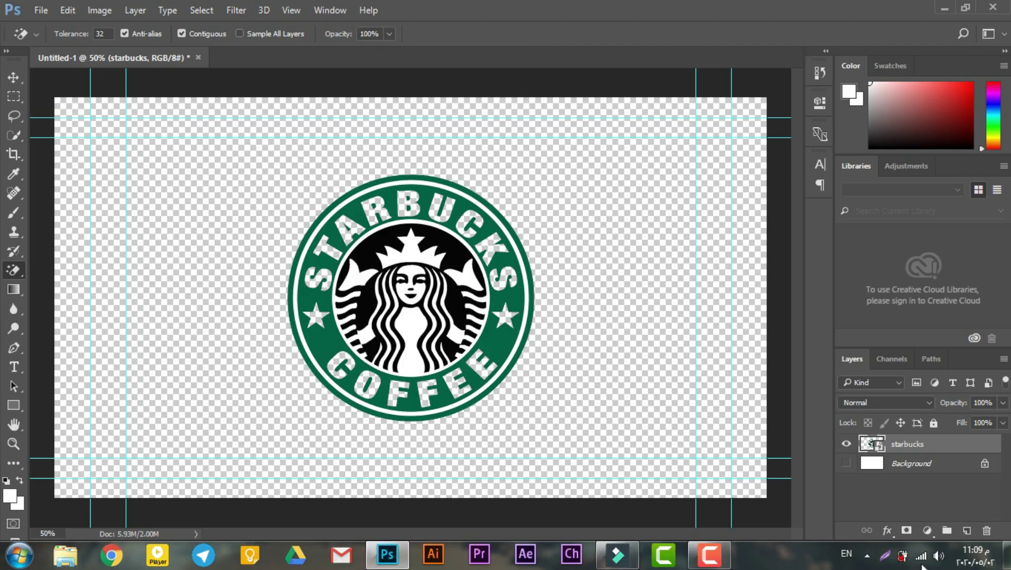
{"action": "left_click", "coordinate": [846, 465]}
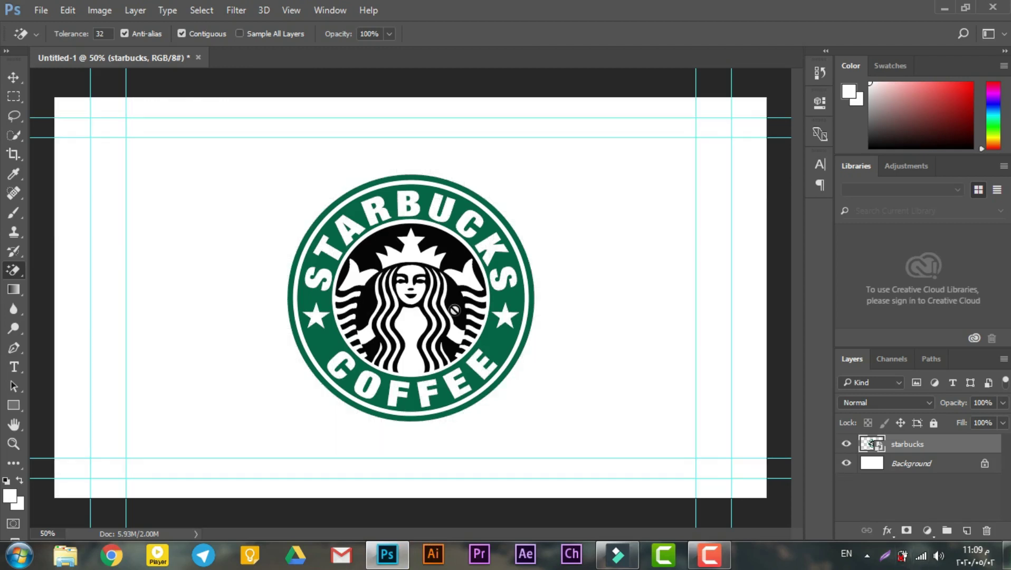
{"action": "left_click", "coordinate": [13, 77]}
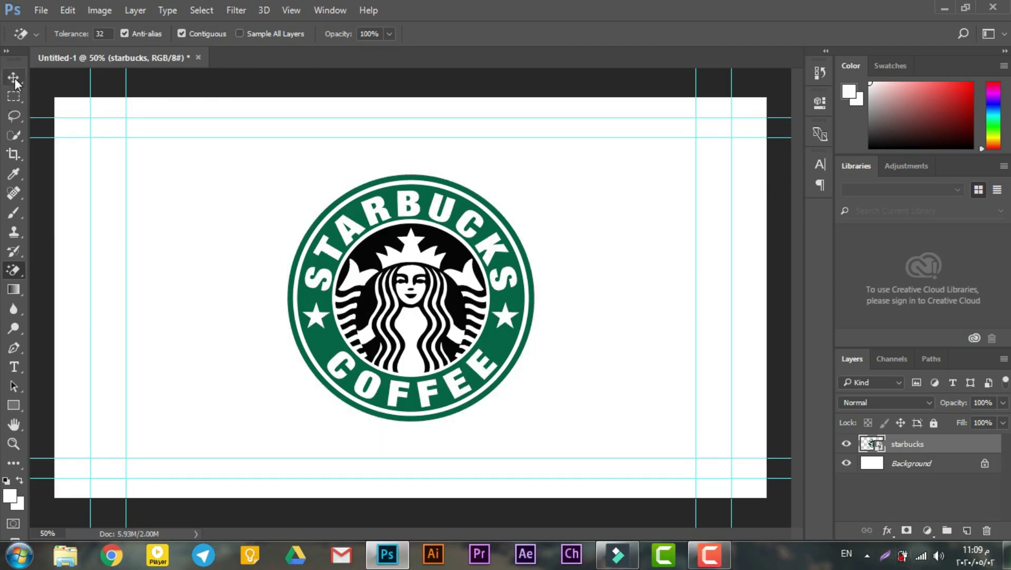
{"action": "left_click", "coordinate": [847, 445]}
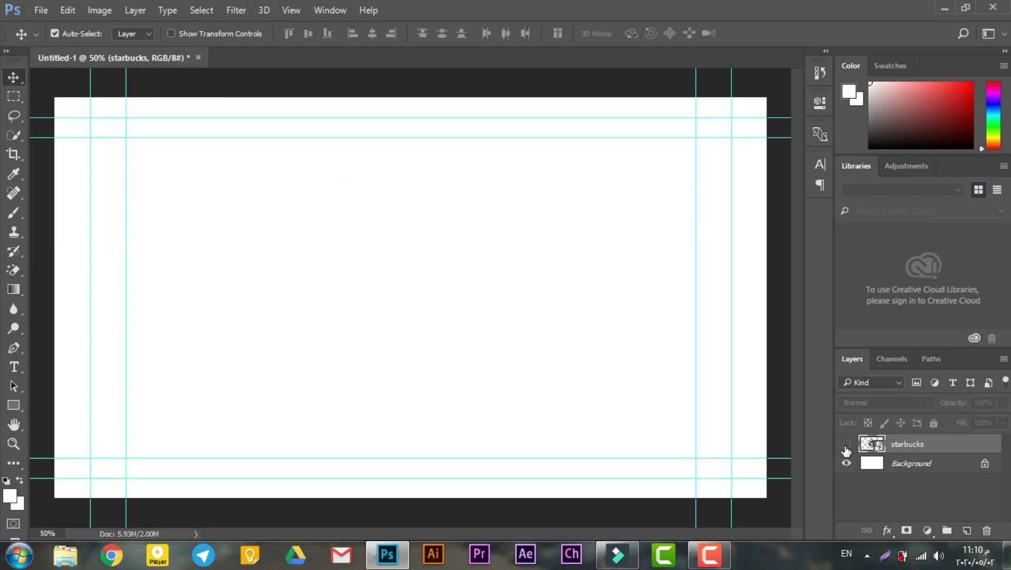
Add a text layer with the person's name and move it to the canvas centre.
{"action": "left_click", "coordinate": [11, 374]}
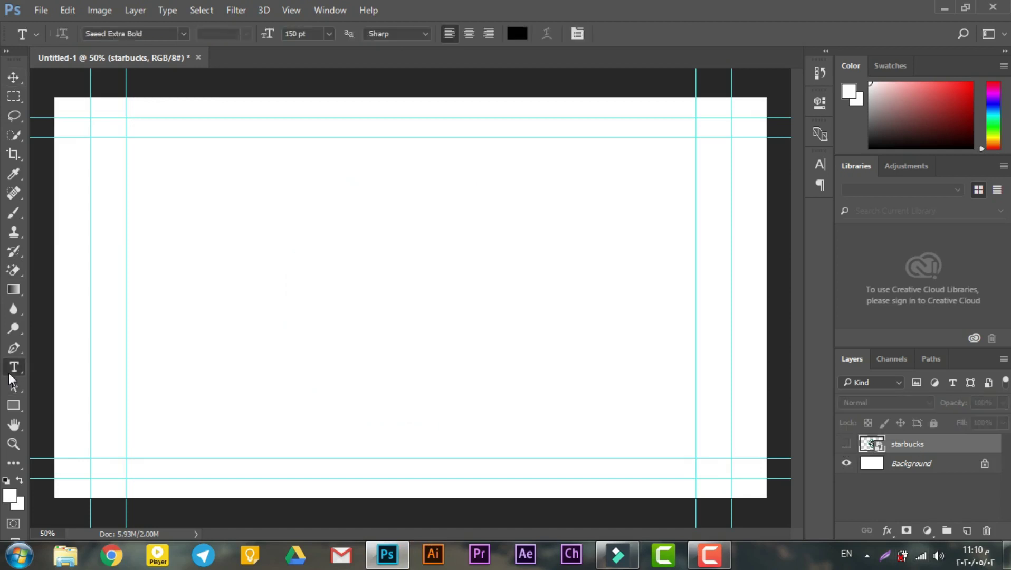
{"action": "left_click", "coordinate": [301, 224]}
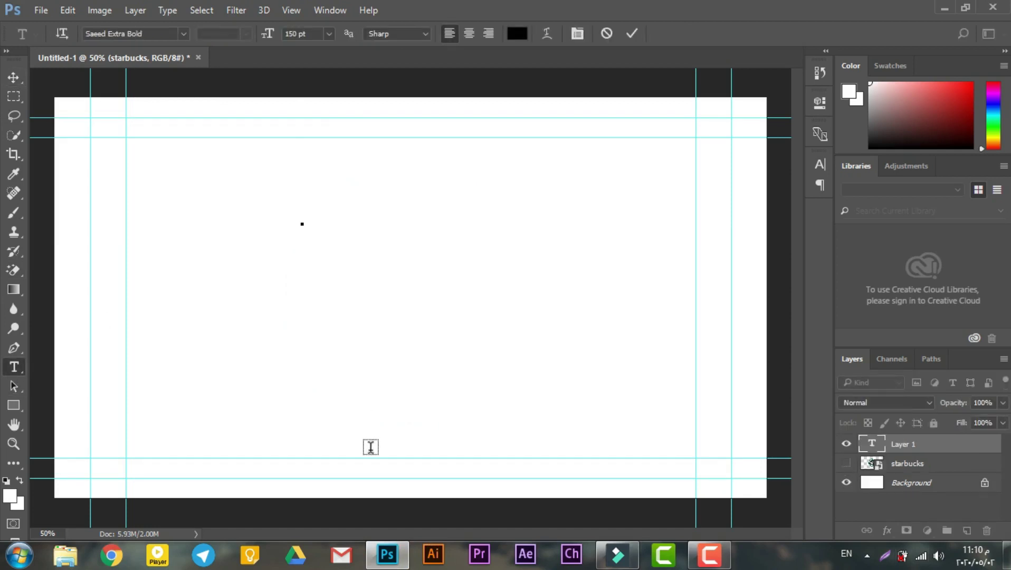
{"action": "key", "text": "ctrl+Return"}
{"action": "key", "text": "v"}
{"action": "left_click_drag", "start_coordinate": [292, 320], "coordinate": [400, 290]}
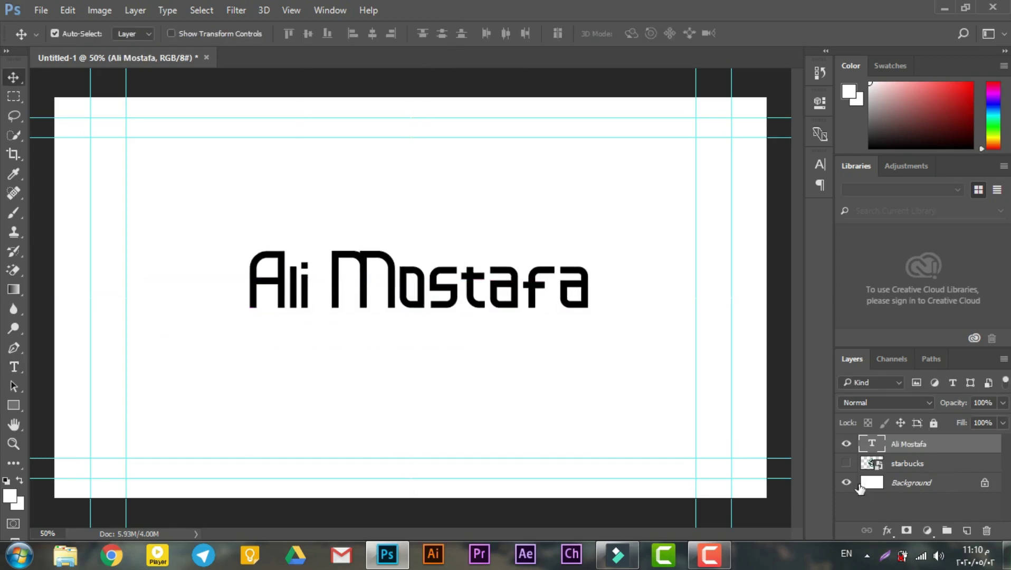
Unlock the Background as a regular layer and hide it to leave a transparent canvas.
{"action": "left_click", "coordinate": [846, 483]}
{"action": "left_click", "coordinate": [846, 482]}
{"action": "double_click", "coordinate": [865, 483], "text": "alt"}
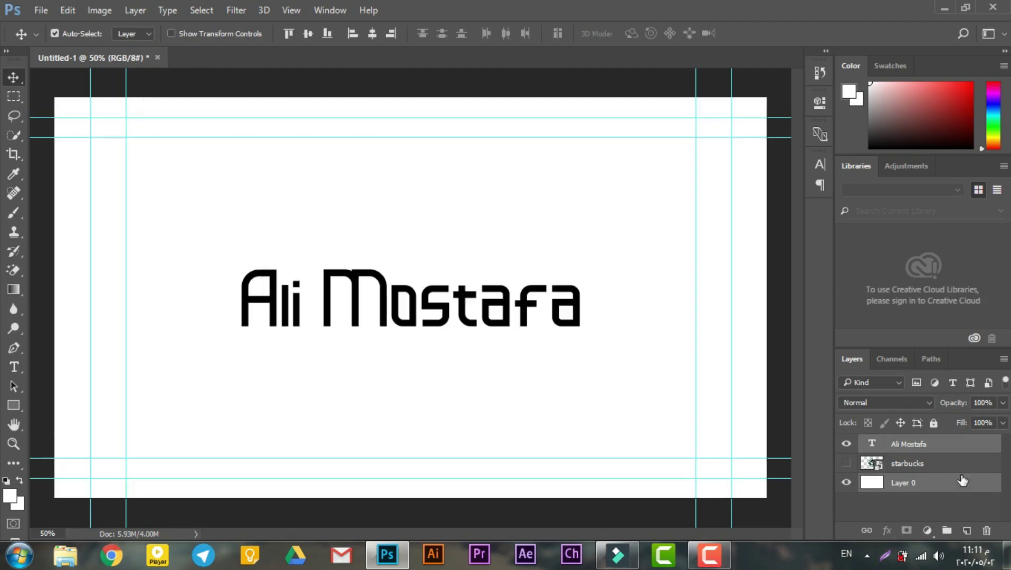
{"action": "left_click", "coordinate": [846, 483]}
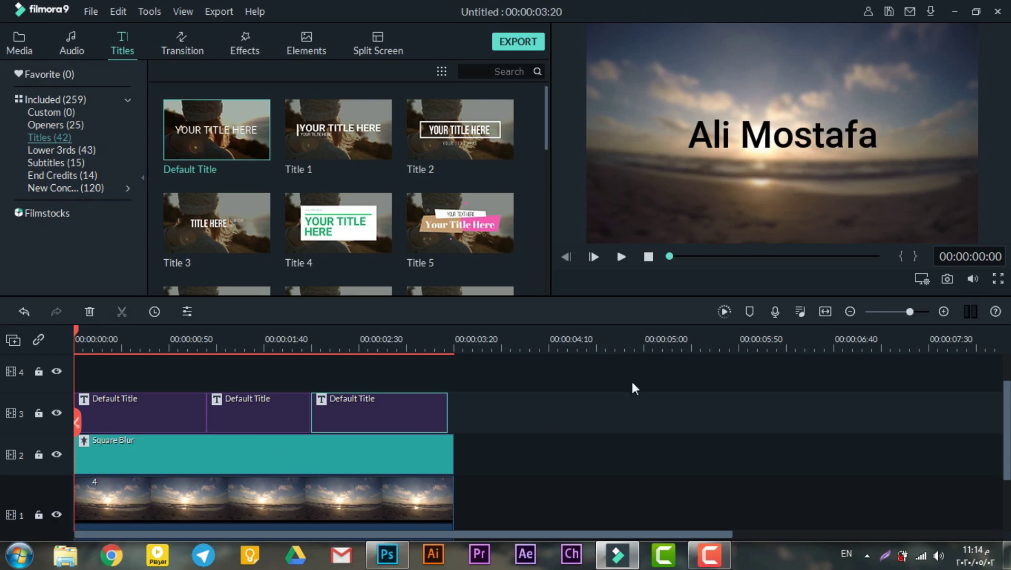
{"action": "left_click", "coordinate": [592, 260]}
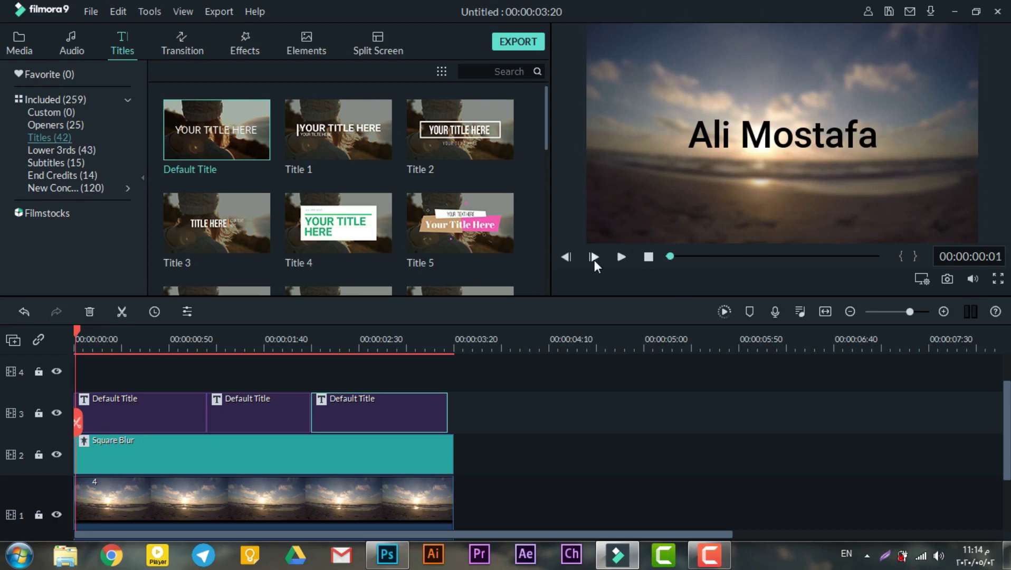
{"action": "left_click", "coordinate": [594, 259]}
{"action": "left_click", "coordinate": [594, 260]}
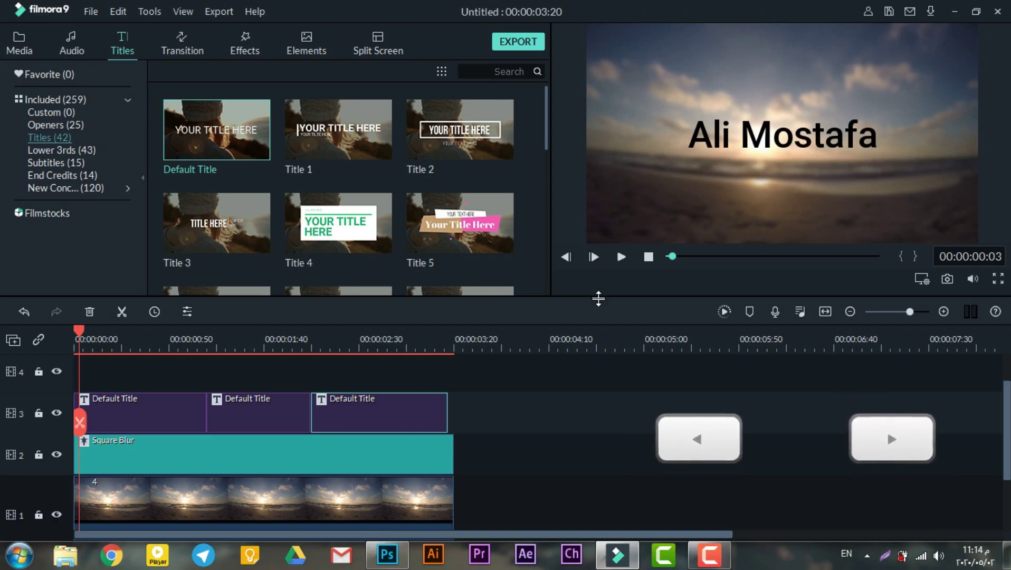
{"action": "key", "text": "Right"}
{"action": "key", "text": "Right"}
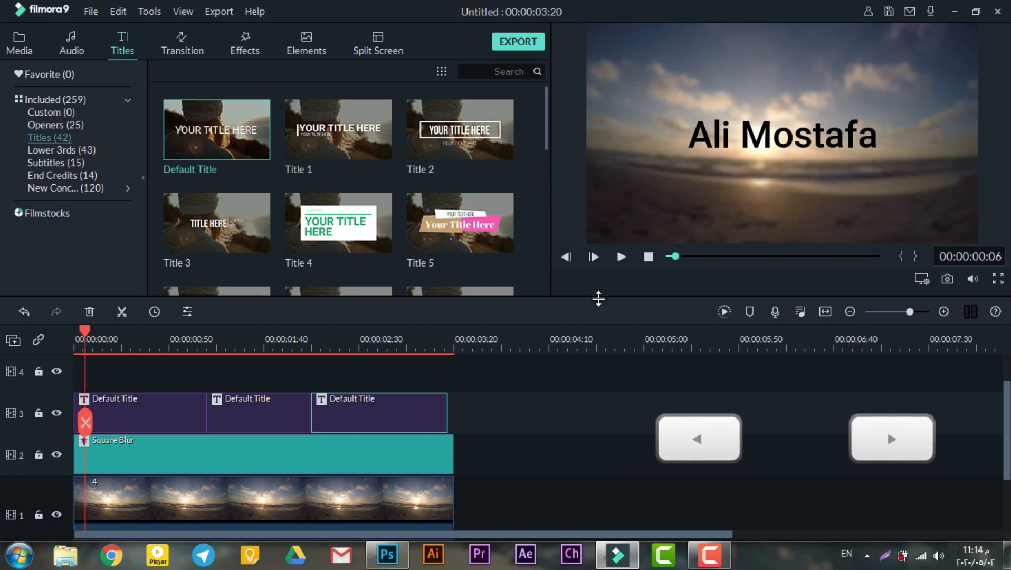
{"action": "key", "text": "Left"}
{"action": "key", "text": "Left"}
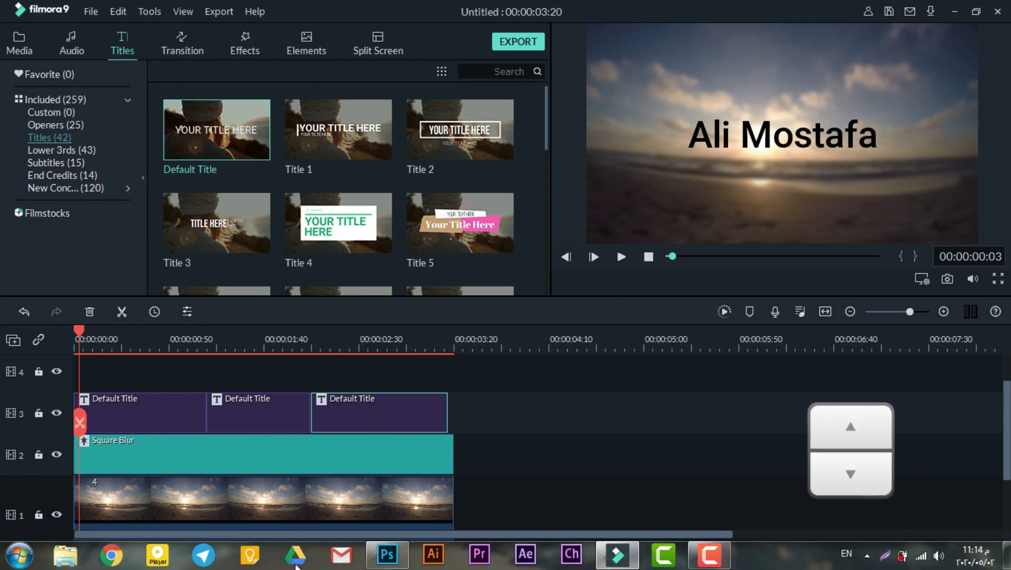
{"action": "key", "text": "Up"}
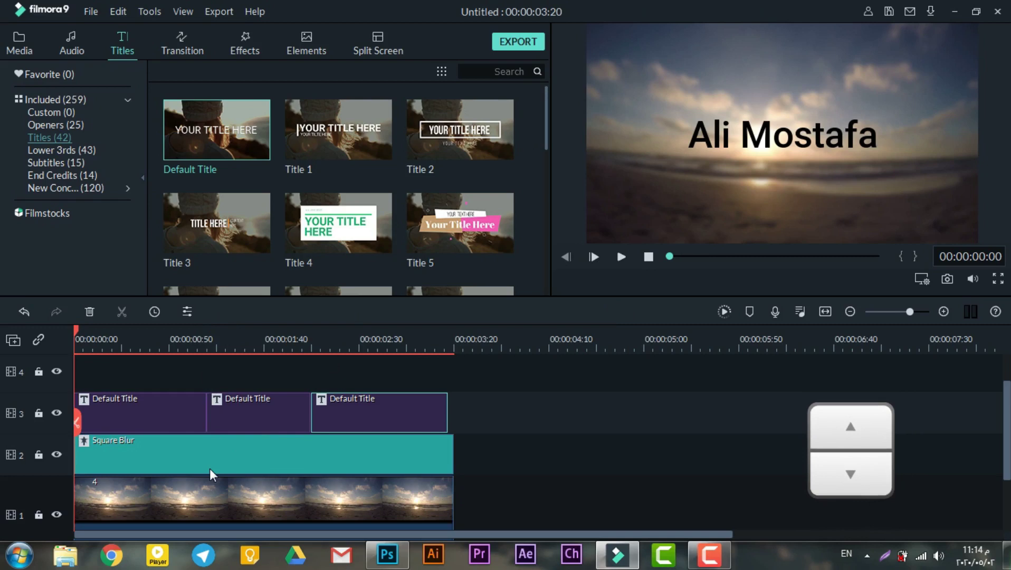
{"action": "key", "text": "Down"}
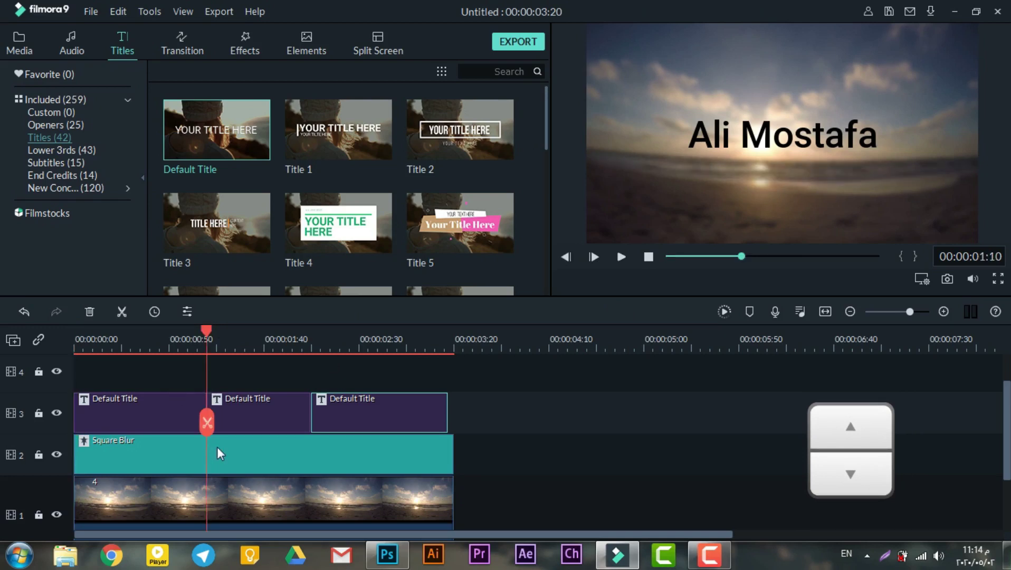
{"action": "key", "text": "Down"}
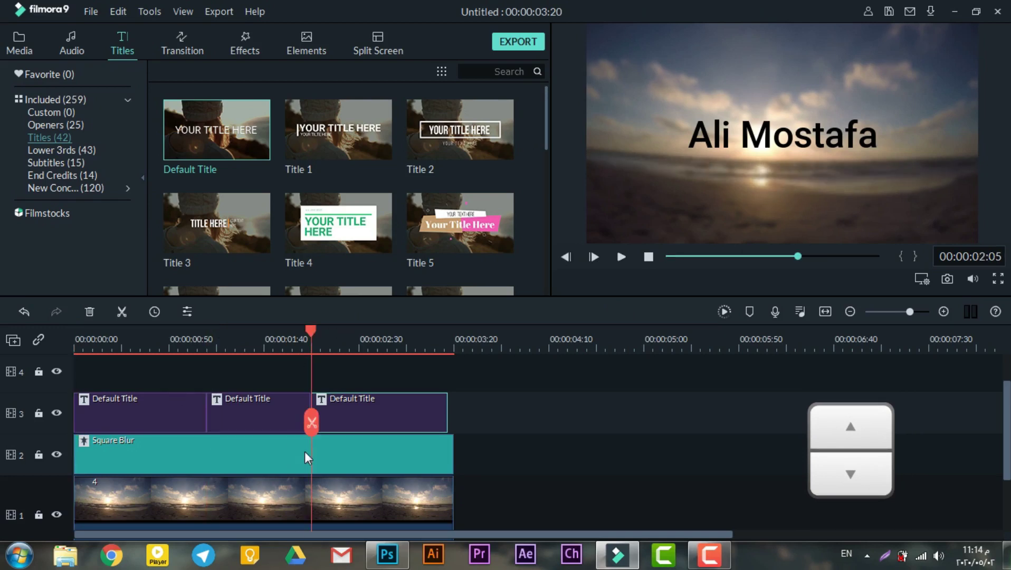
{"action": "key", "text": "Down"}
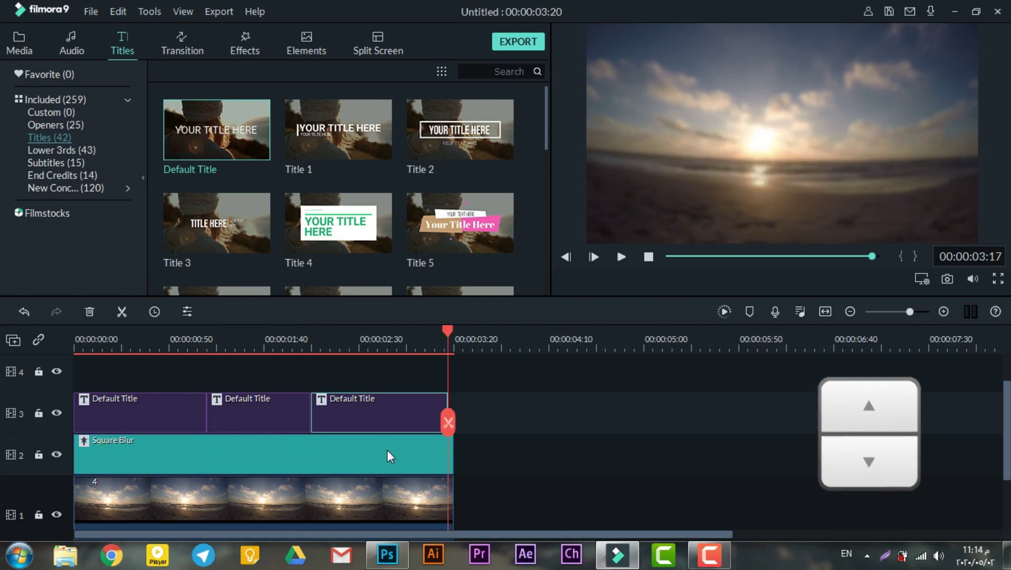
{"action": "key", "text": "Up"}
{"action": "key", "text": "Up"}
{"action": "key", "text": "Up"}
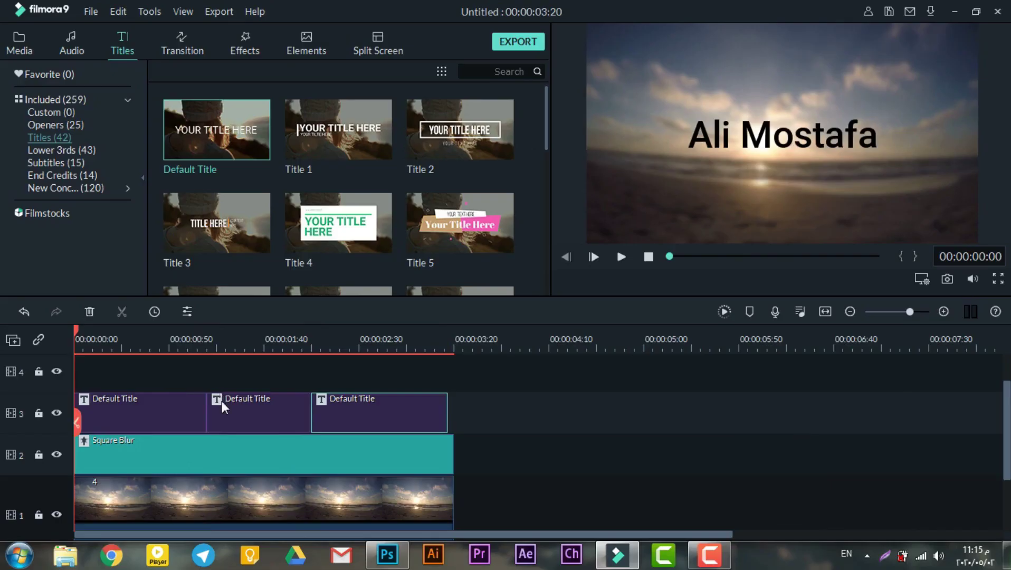
{"action": "left_click_drag", "start_coordinate": [75, 327], "coordinate": [205, 328]}
{"action": "key", "text": "Up"}
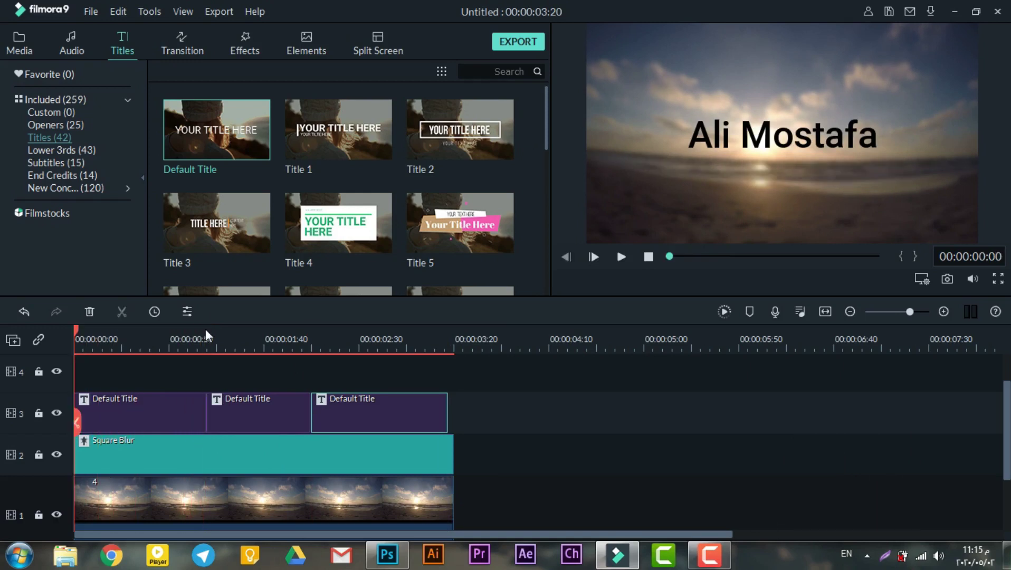
{"action": "key", "text": "space"}
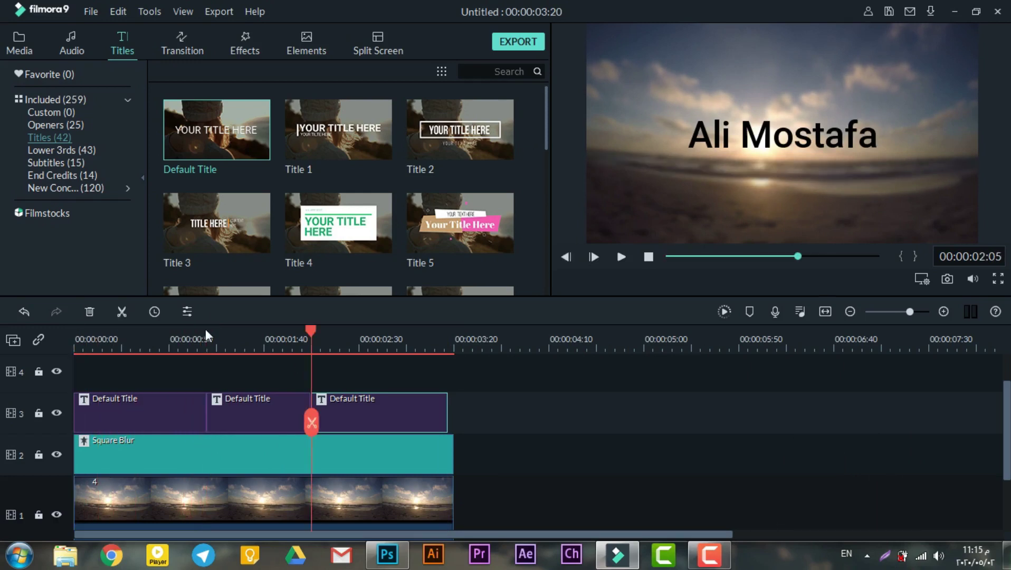